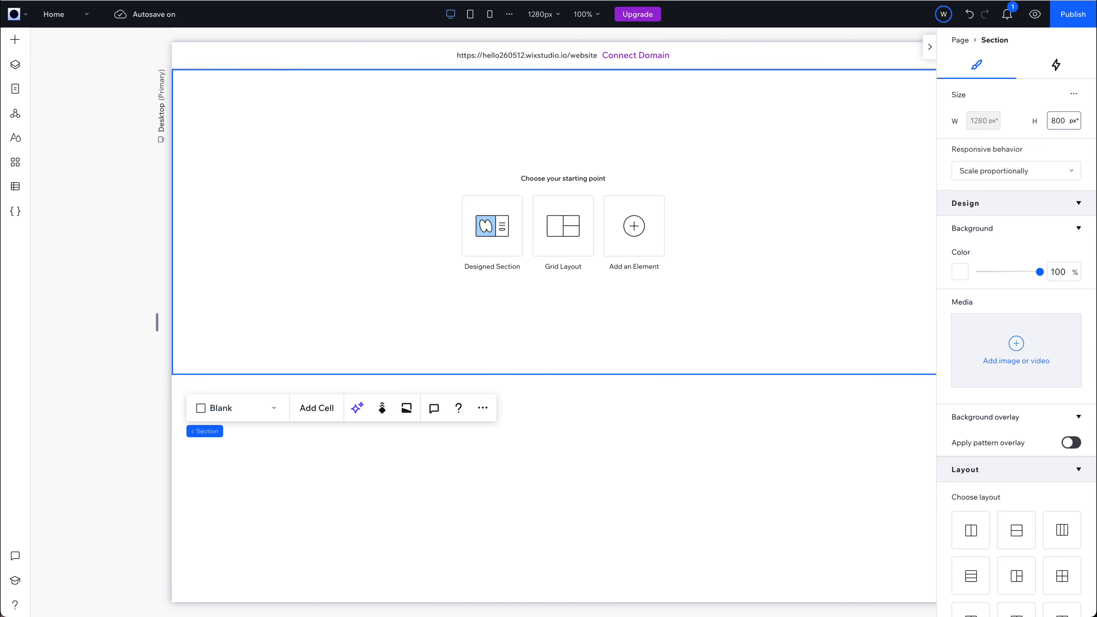
Step: Set the video of the woman lying among pink flowers as the blank section's background and play it
click(1004, 344)
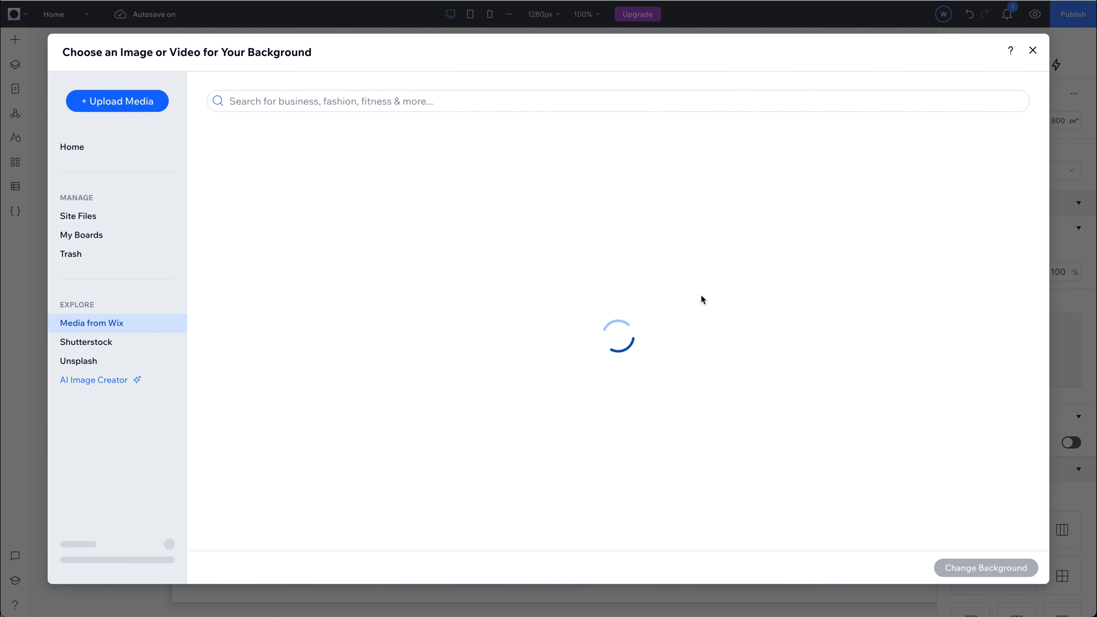
click(981, 569)
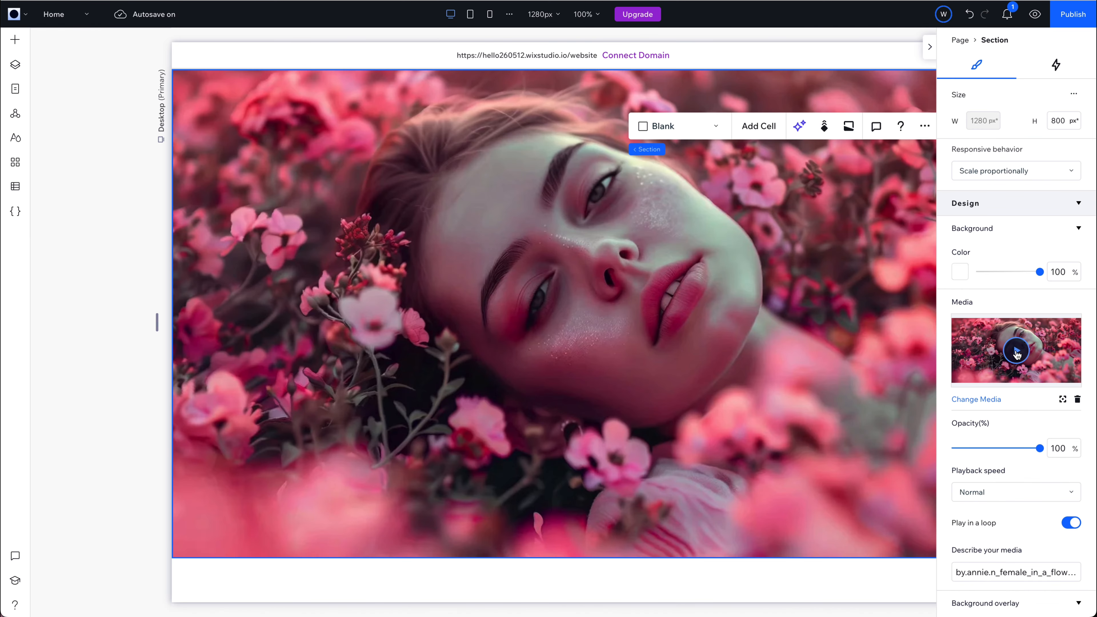
click(1016, 353)
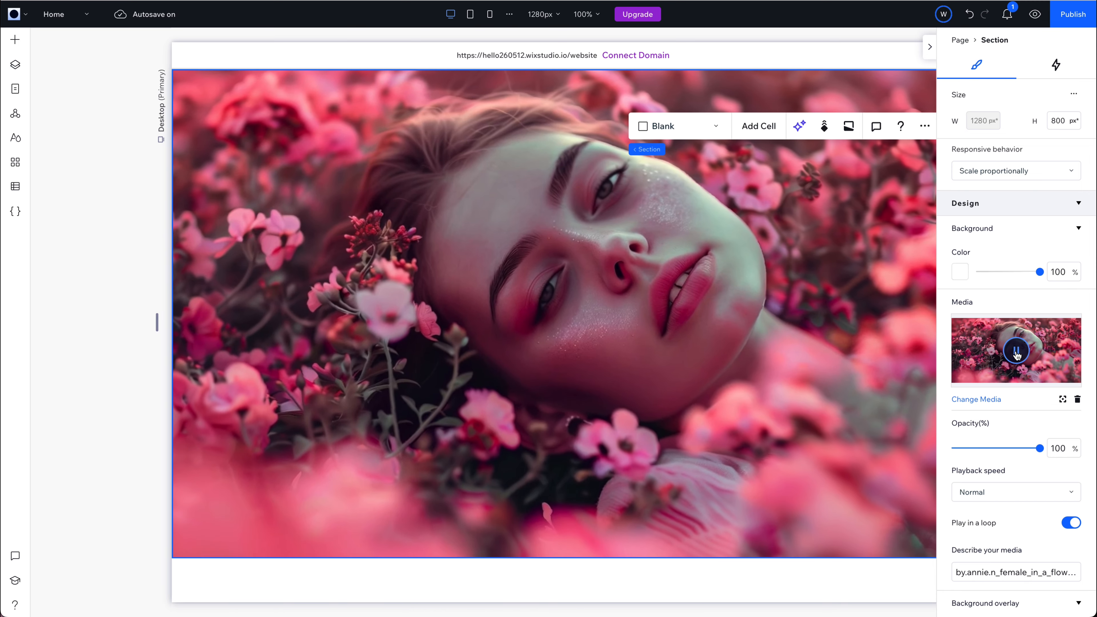
scroll(688, 434, right, 2)
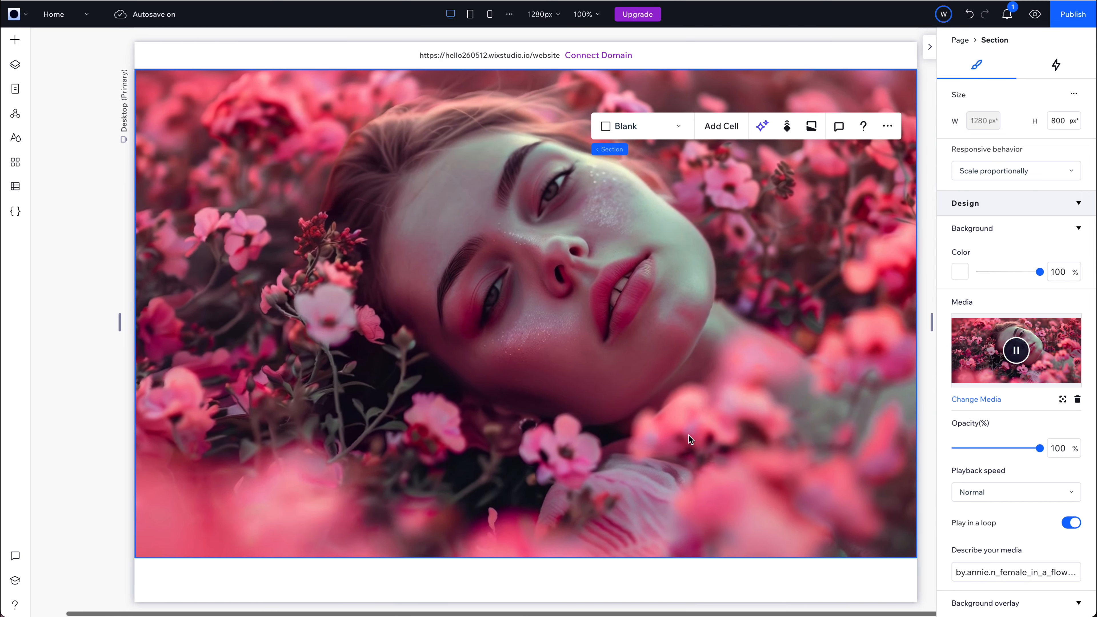
Step: Use mouse flower (1).png from the site files as the section's custom cursor and set its size to 128 px
scroll(992, 460, down, 10)
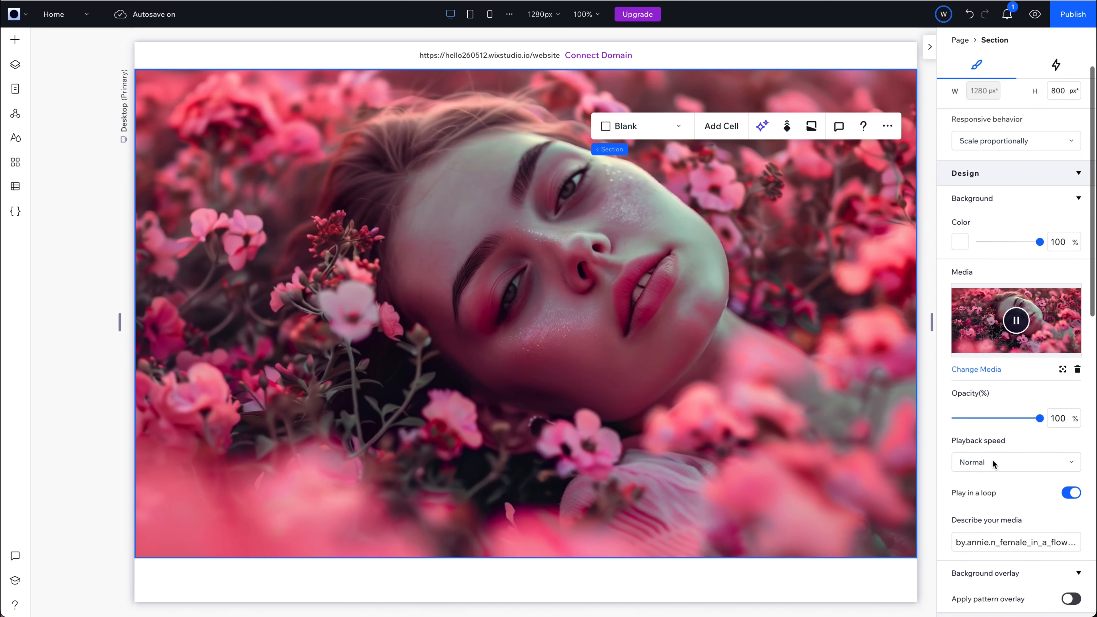
scroll(992, 459, down, 2)
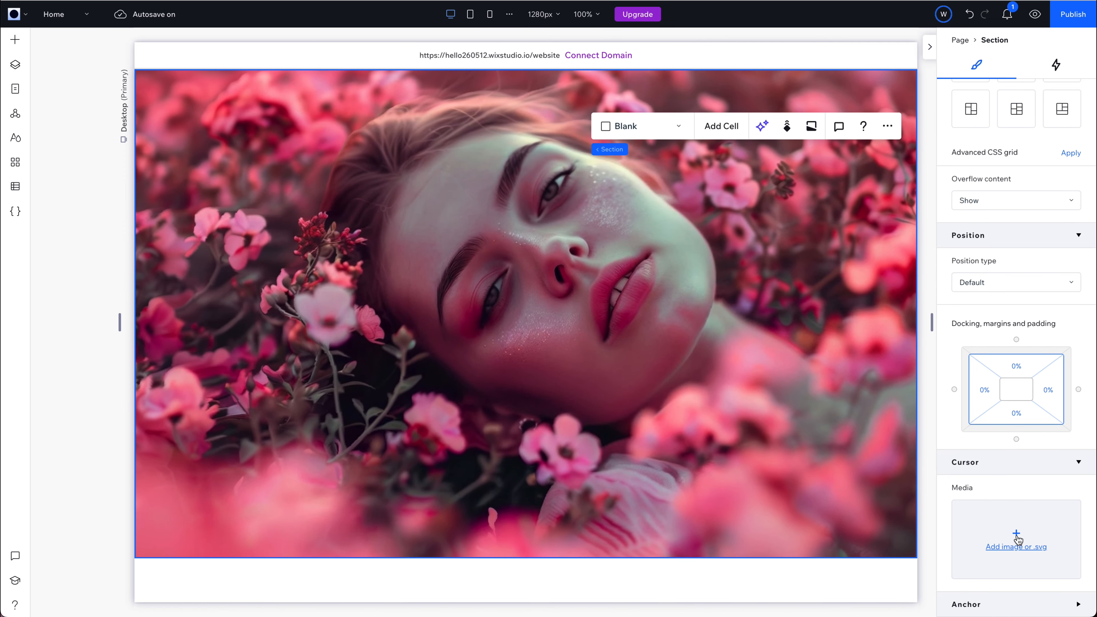
click(1016, 536)
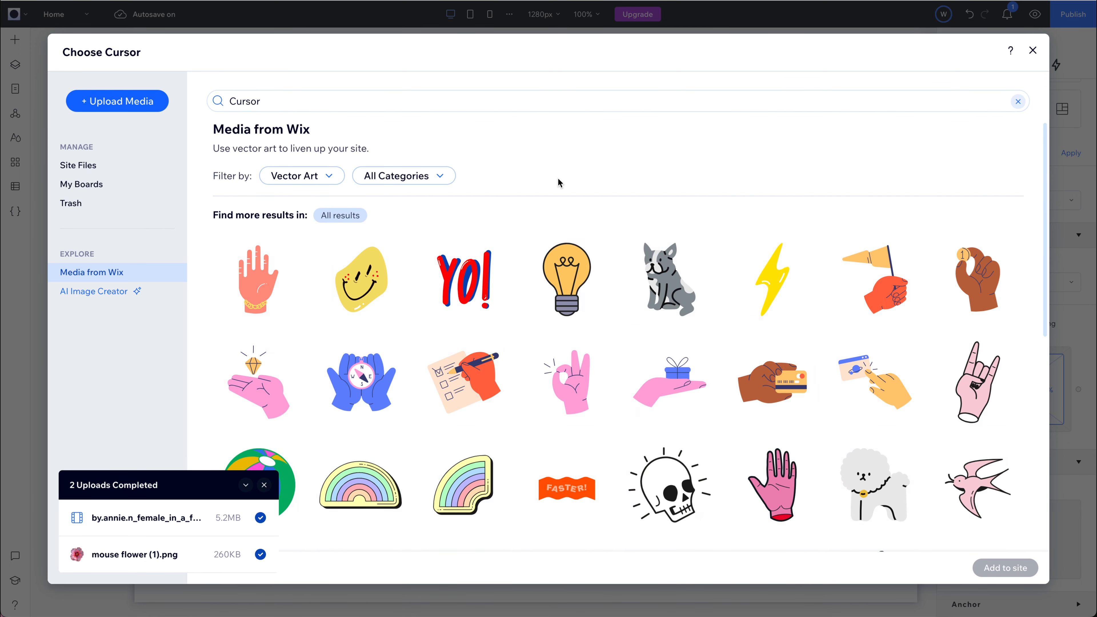
click(111, 166)
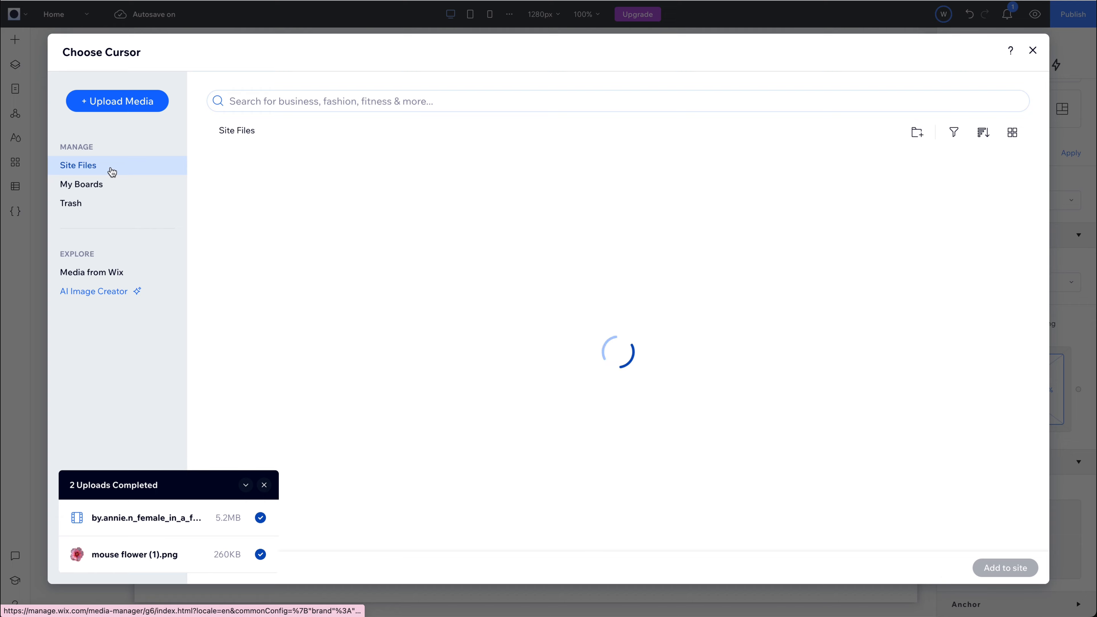
click(258, 212)
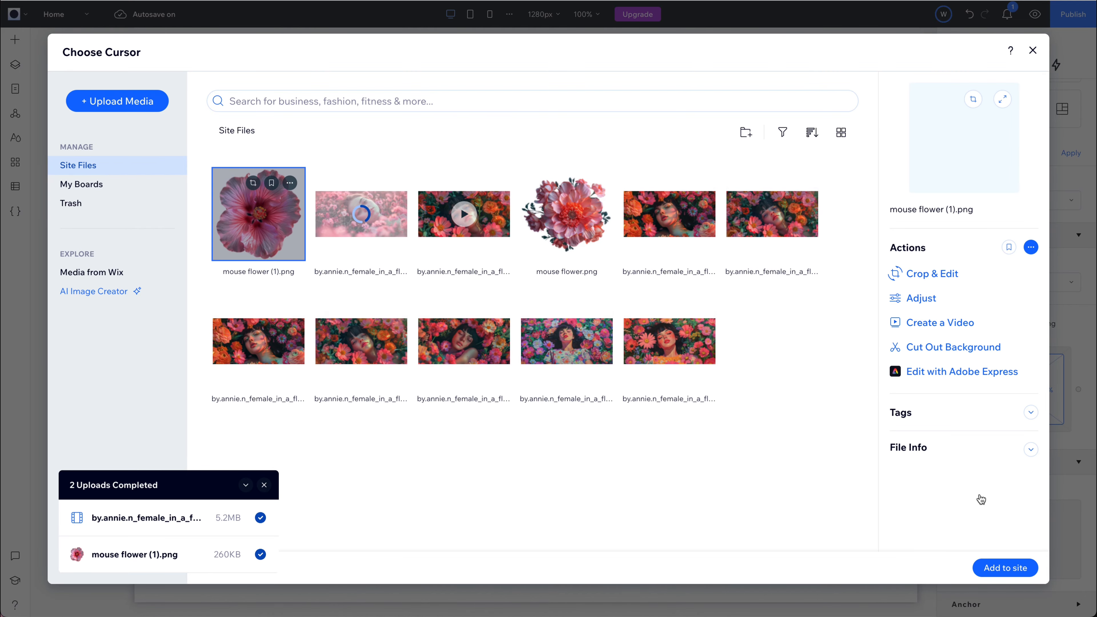
click(1003, 568)
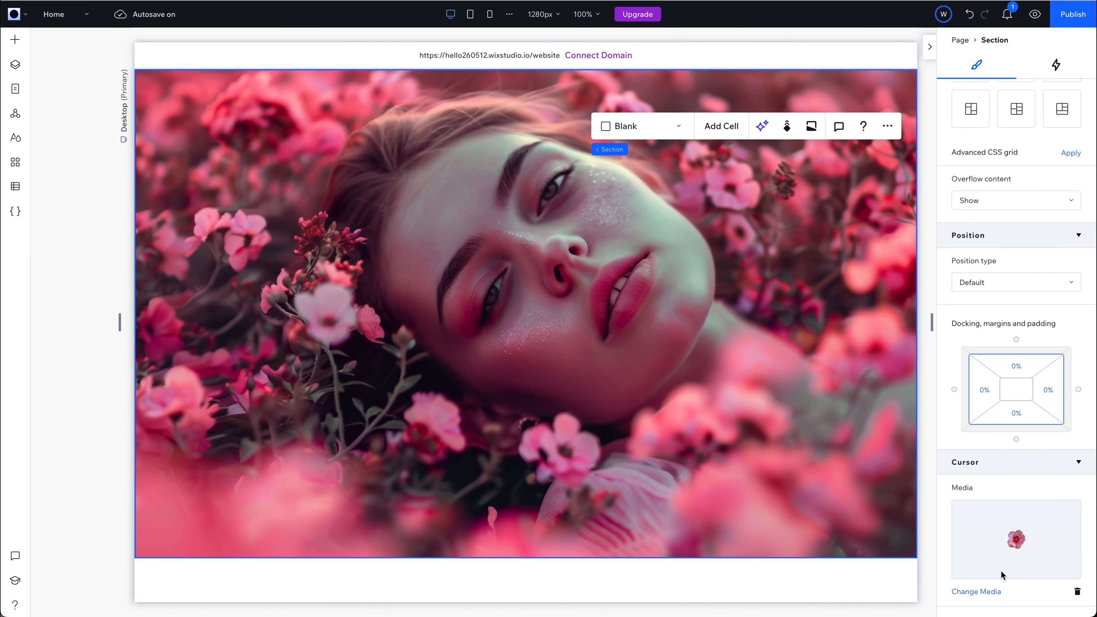
scroll(1016, 572, down, 2)
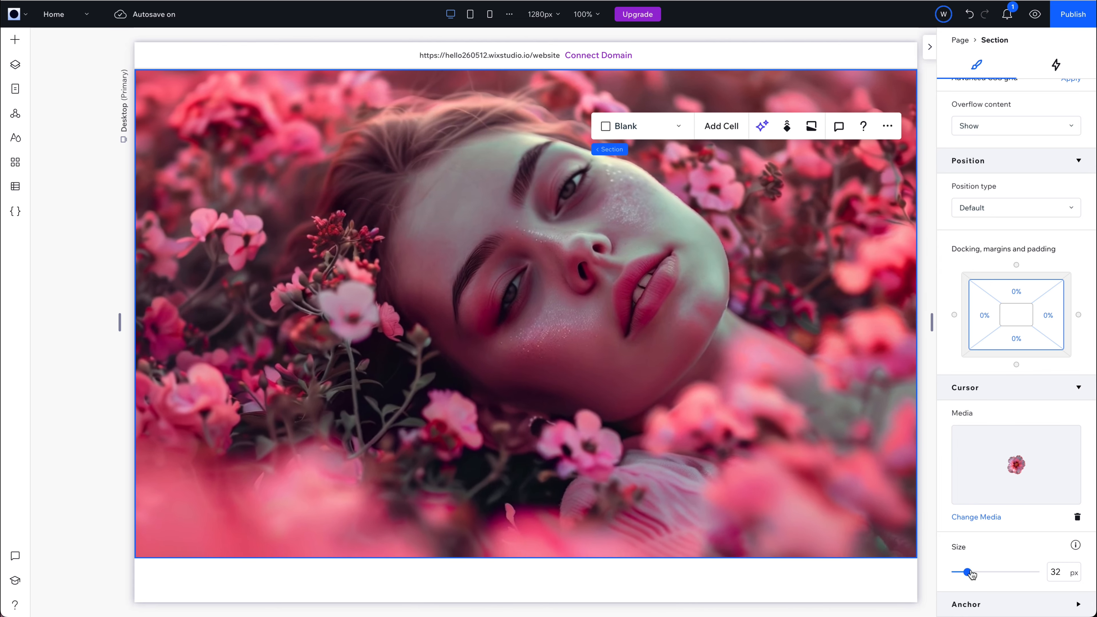
drag(1001, 574, 1058, 570)
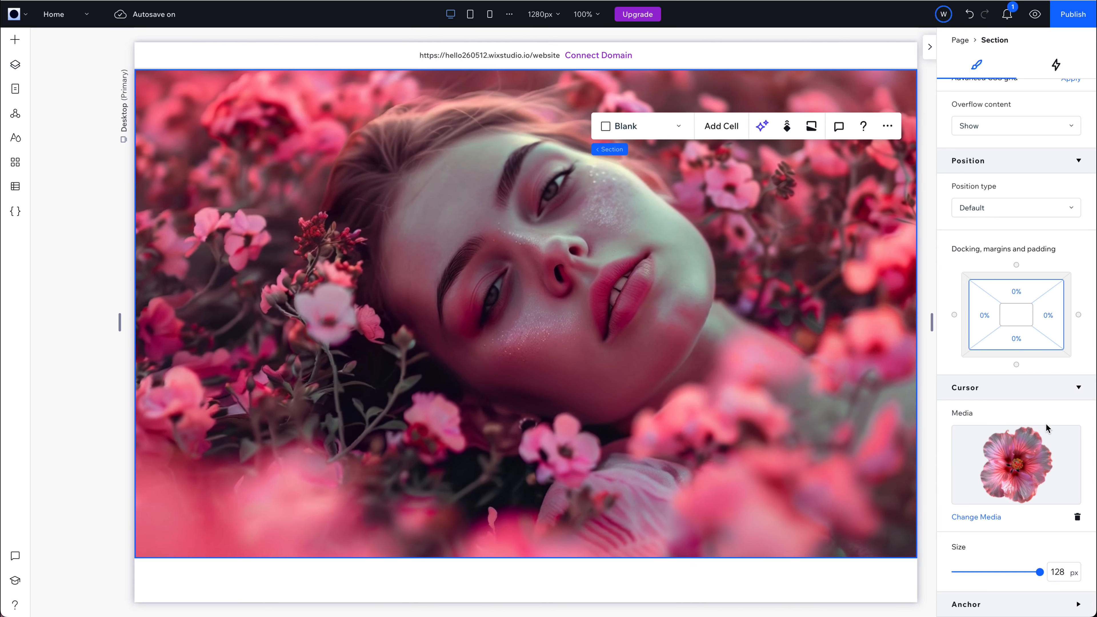
Step: Publish the flower website and open the live page
click(1068, 17)
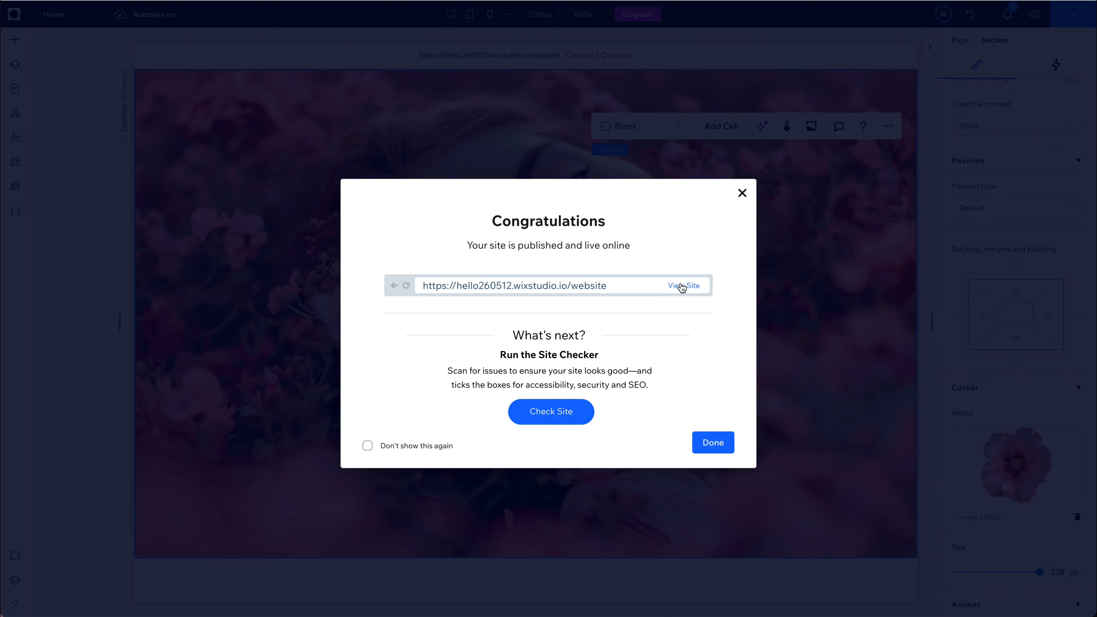
click(682, 286)
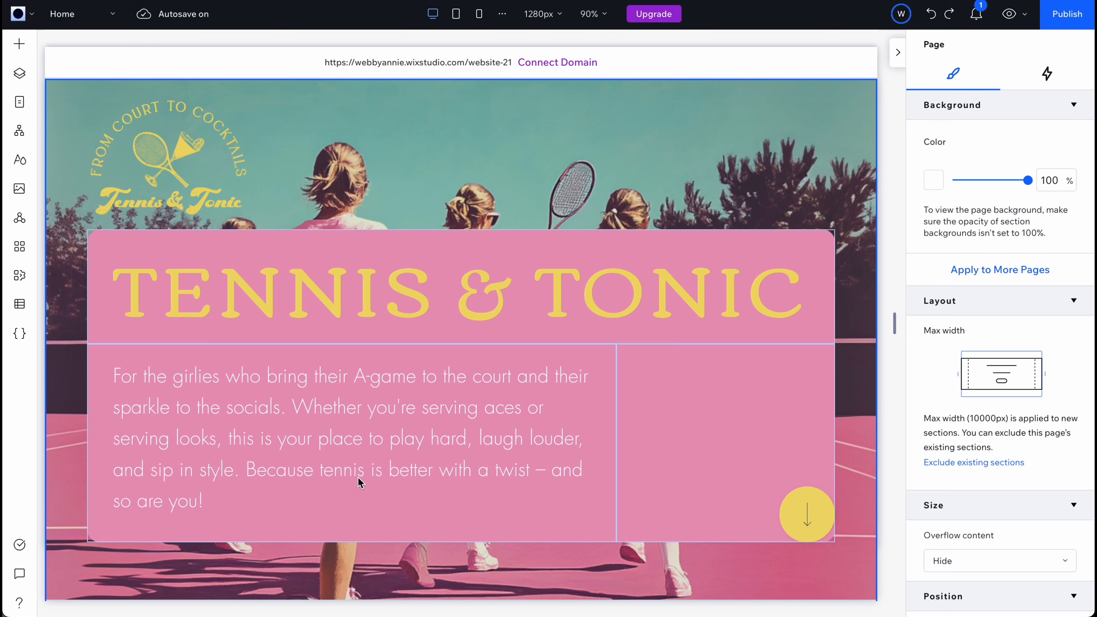
Step: Examine the live Tennis & Tonic page and check the intro paragraph's text settings for a custom cursor option
click(269, 402)
click(321, 417)
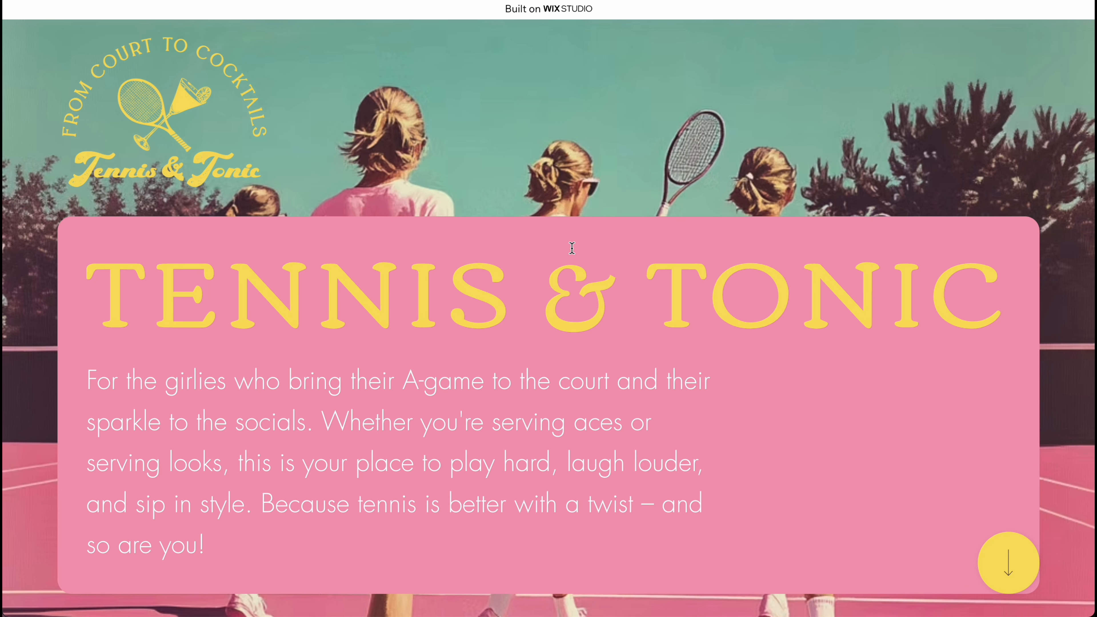
scroll(572, 248, down, 1)
scroll(572, 248, up, 1)
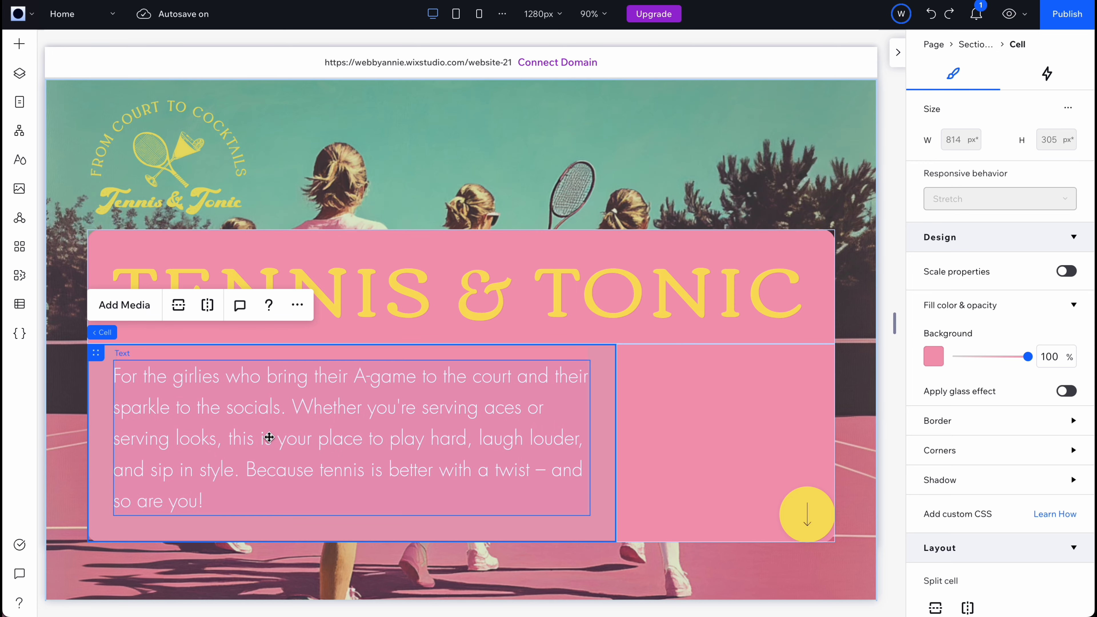
click(257, 402)
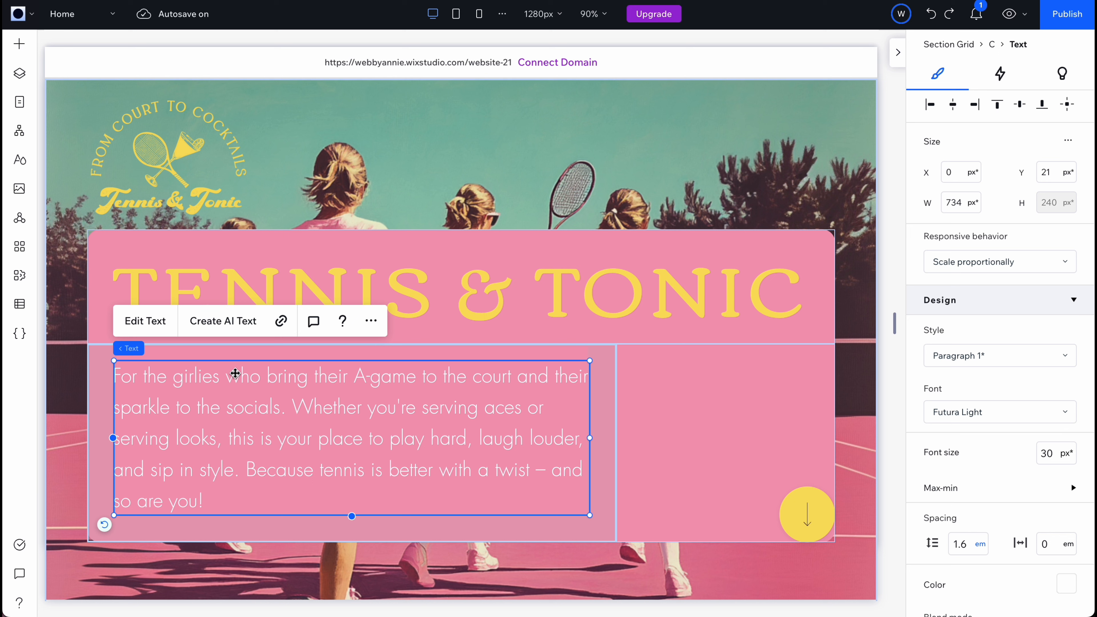
scroll(954, 358, down, 12)
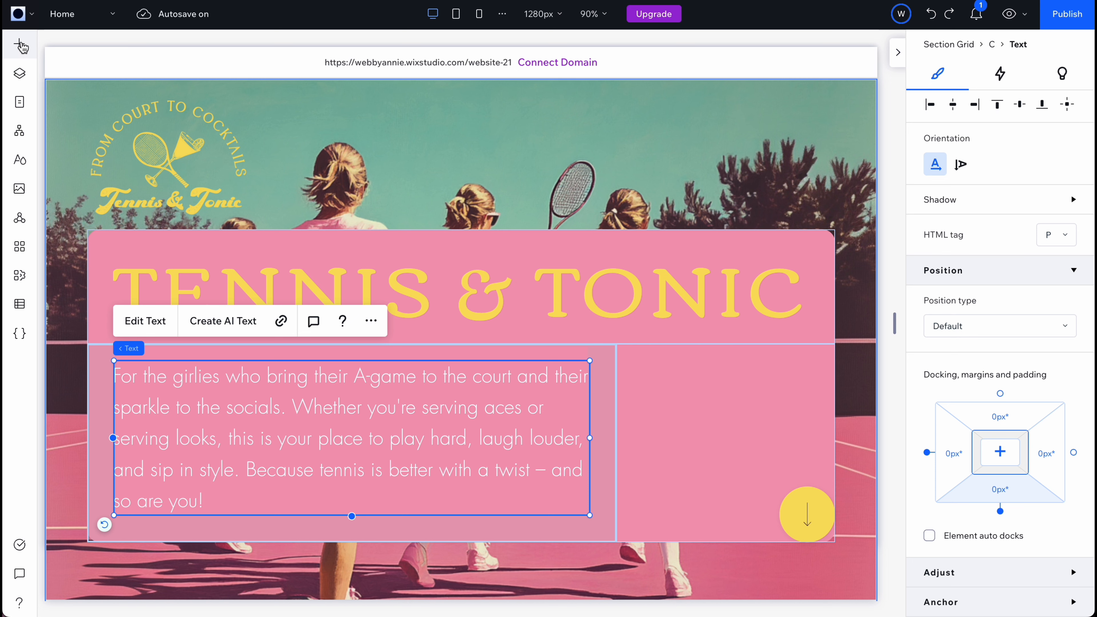
Step: Add a container over the intro paragraph and set its background fill opacity to 0%
click(21, 45)
drag(278, 227, 464, 401)
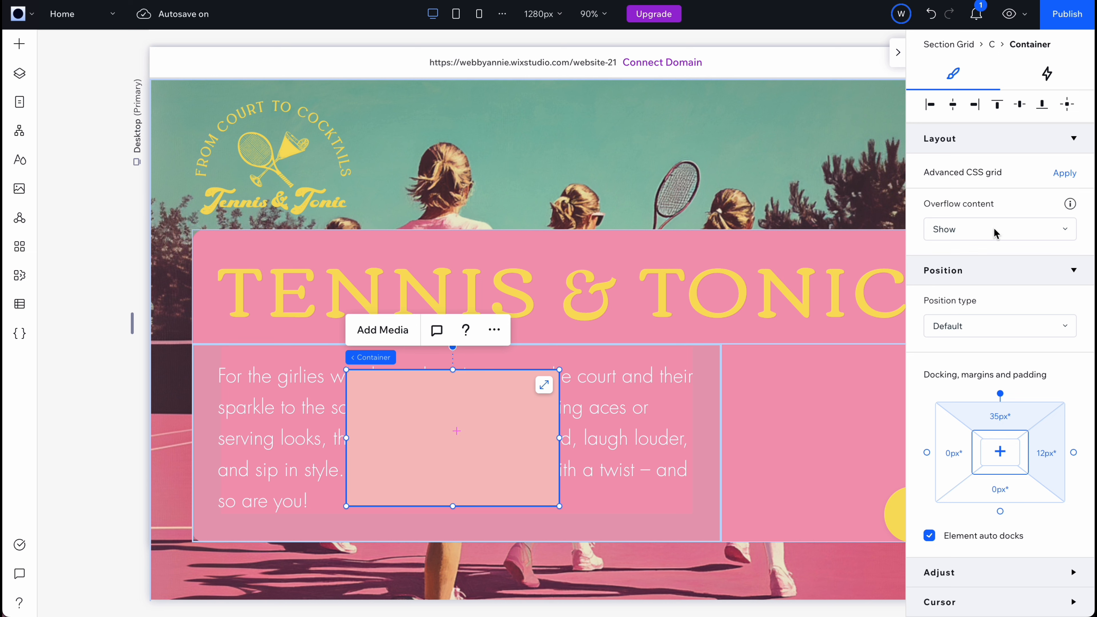
scroll(1031, 338, down, 1)
scroll(1031, 338, up, 10)
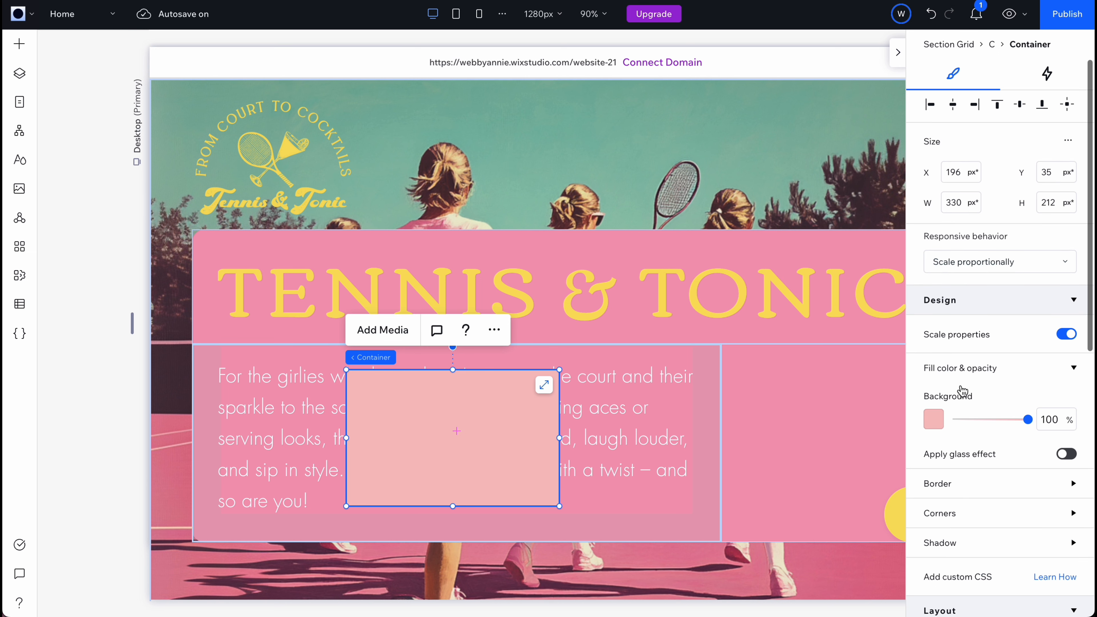
drag(1028, 419, 887, 421)
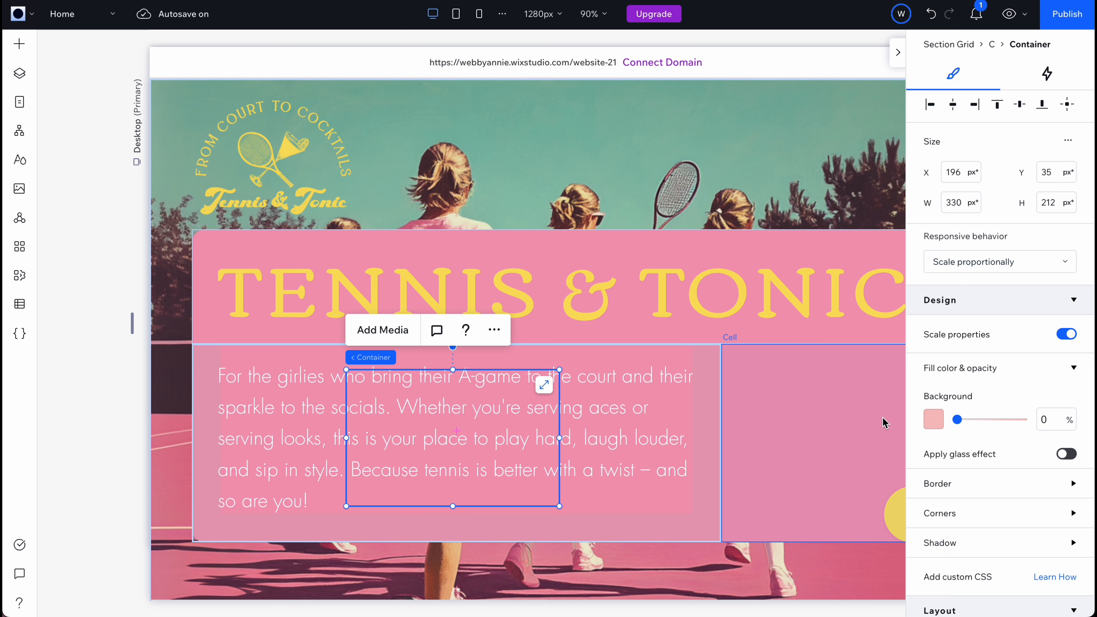
Step: Move and shrink the transparent container to about 77 by 52 px so it covers only the word "court"
drag(448, 415, 509, 407)
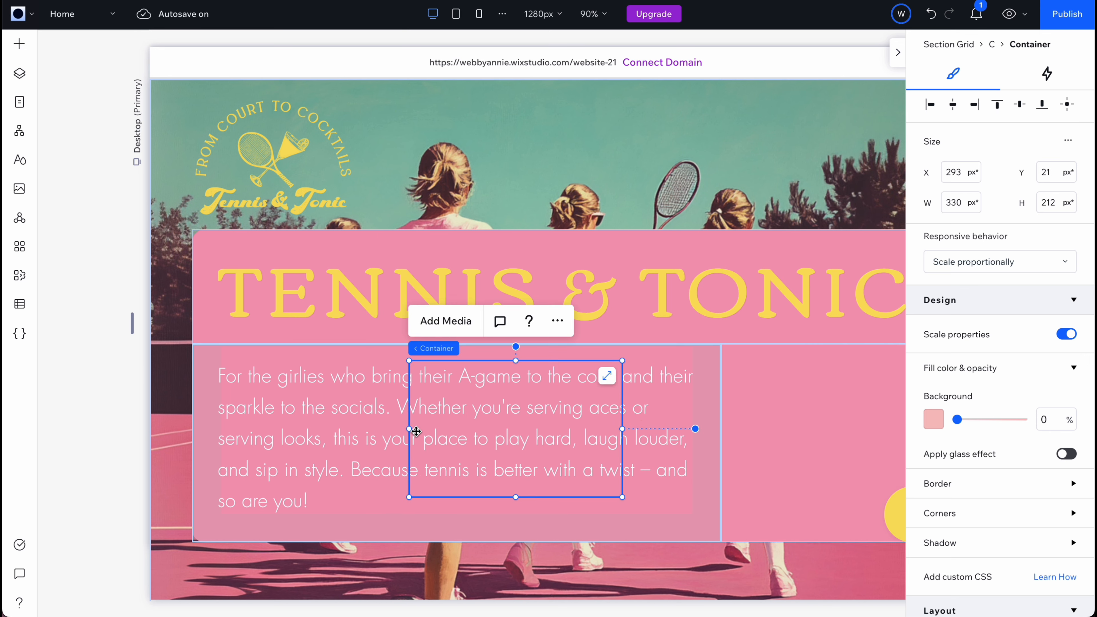
drag(410, 430, 574, 416)
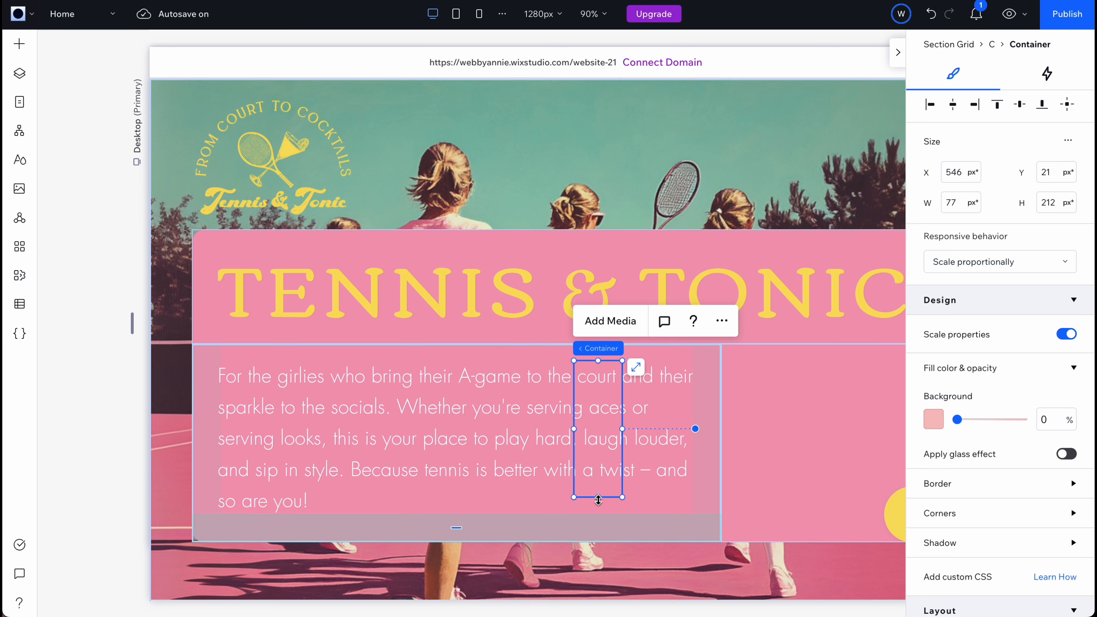
drag(598, 500, 602, 394)
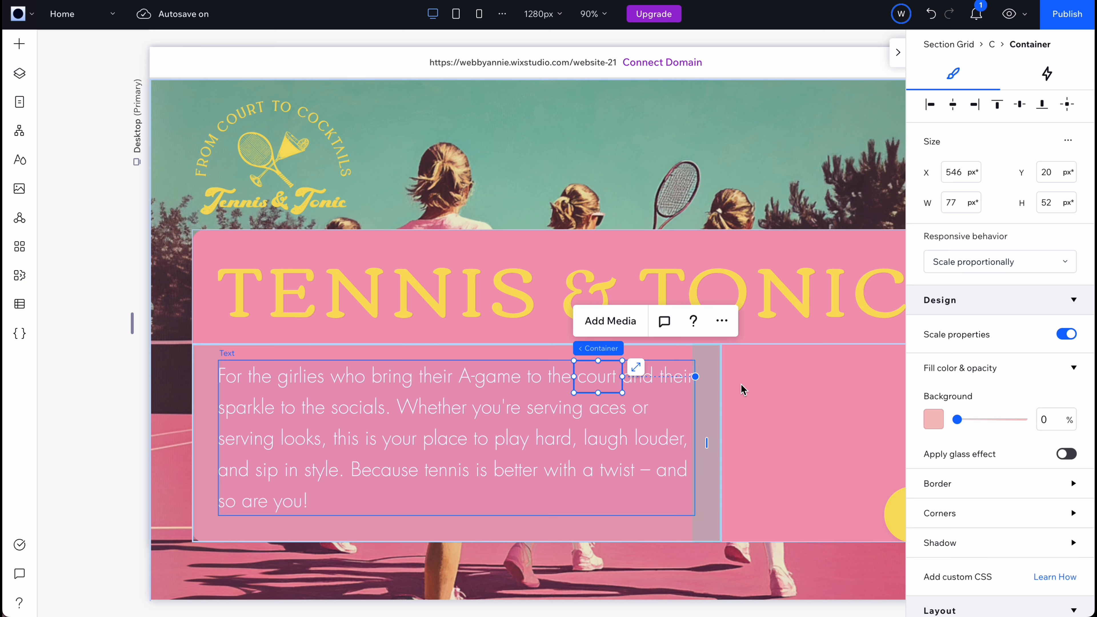
Step: Start choosing a custom cursor image for the container and search the Wix media for "tennis"
scroll(1003, 345, down, 10)
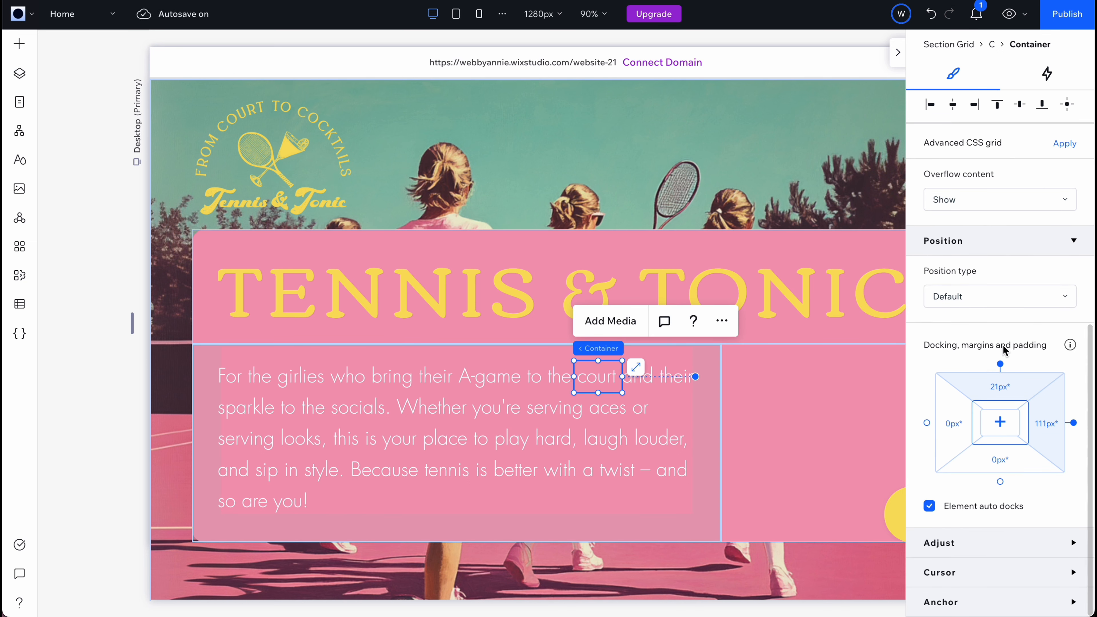
click(959, 579)
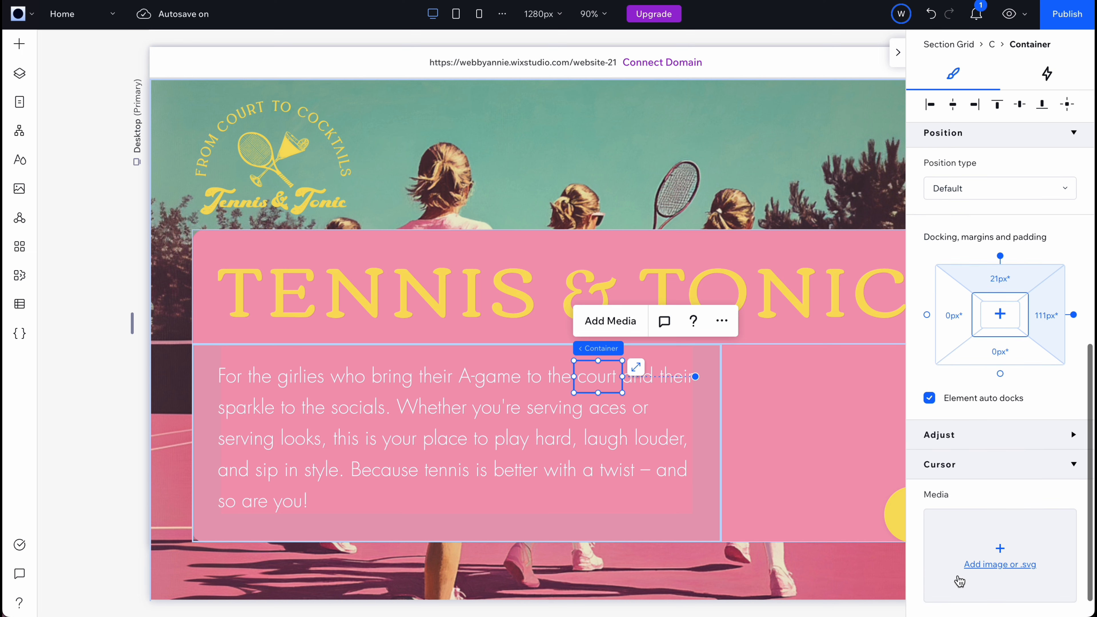
click(1002, 557)
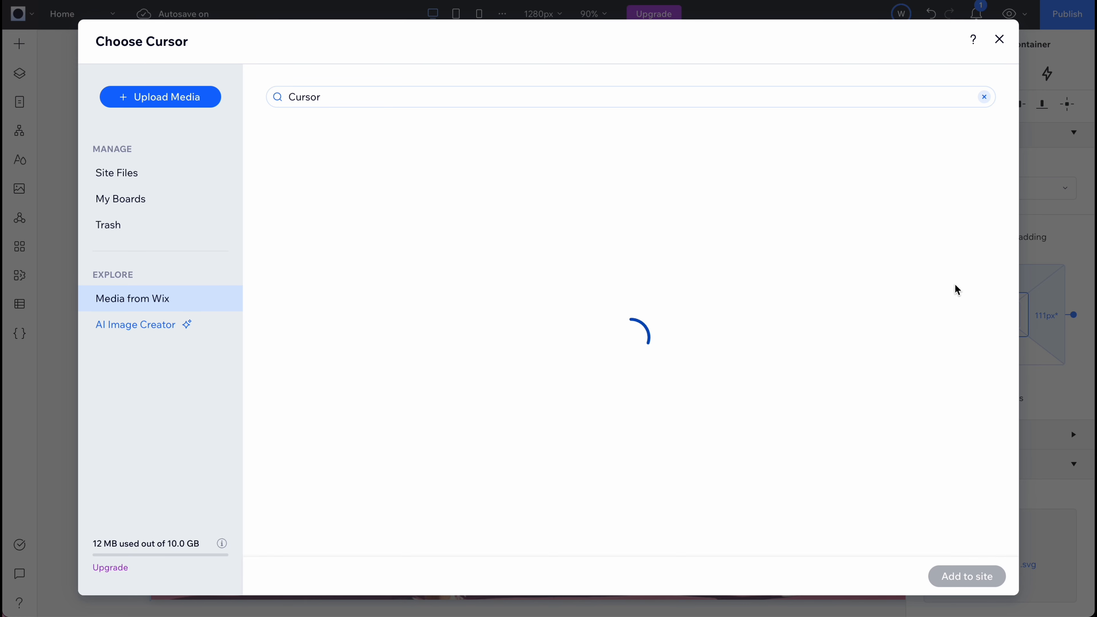
double_click(355, 97)
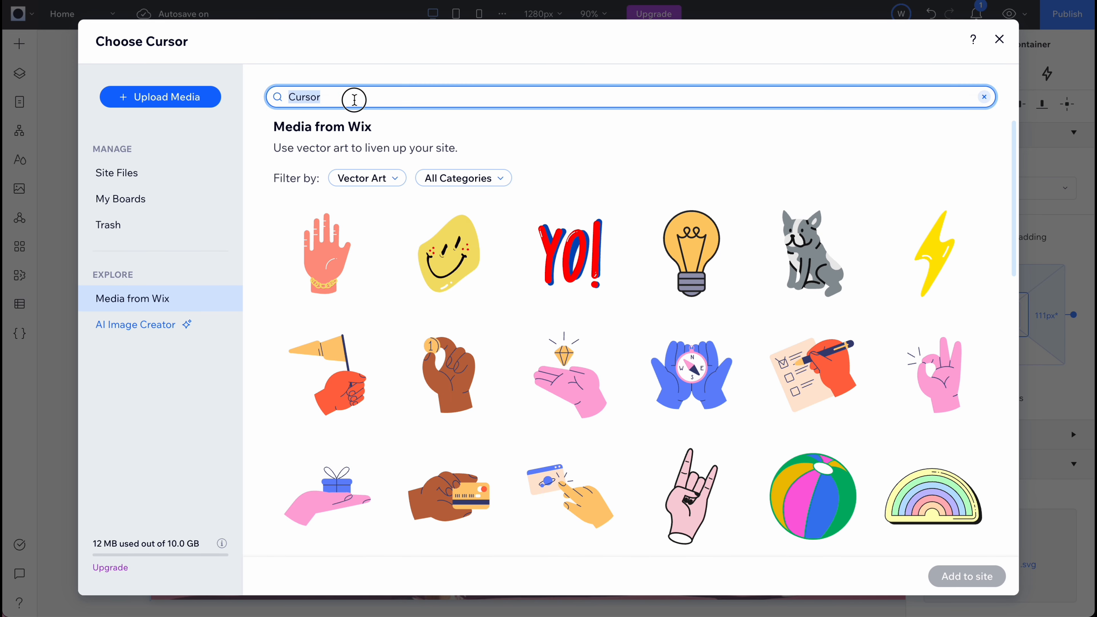
text(tennis)
key(Return)
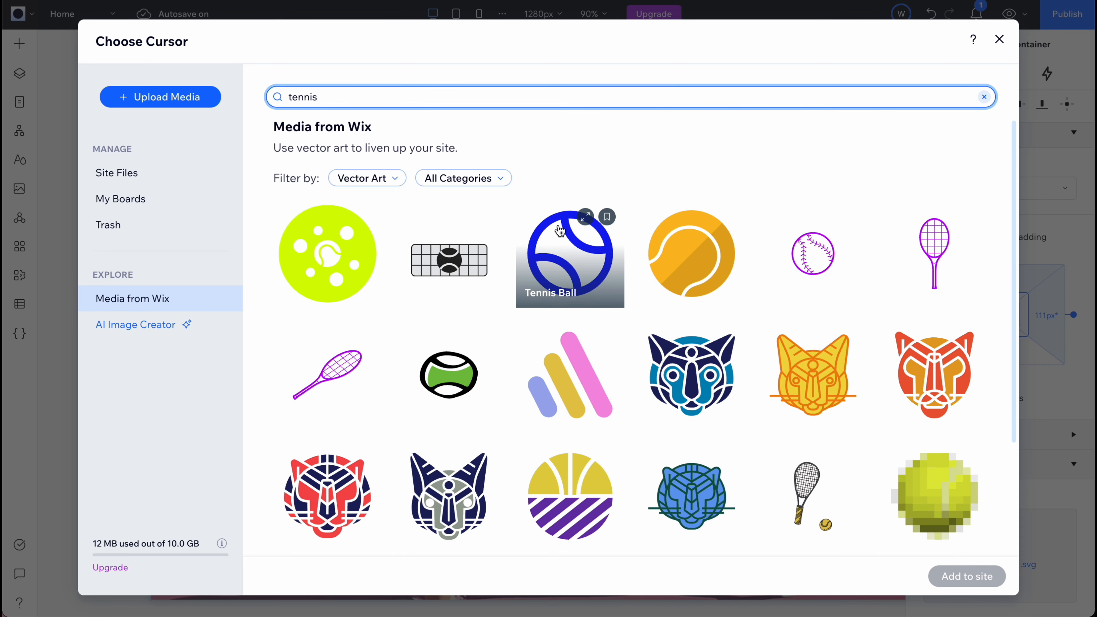
Step: Add the small yellow Tennis Ball vector as the container's cursor and set its size to 128 px
scroll(606, 246, down, 3)
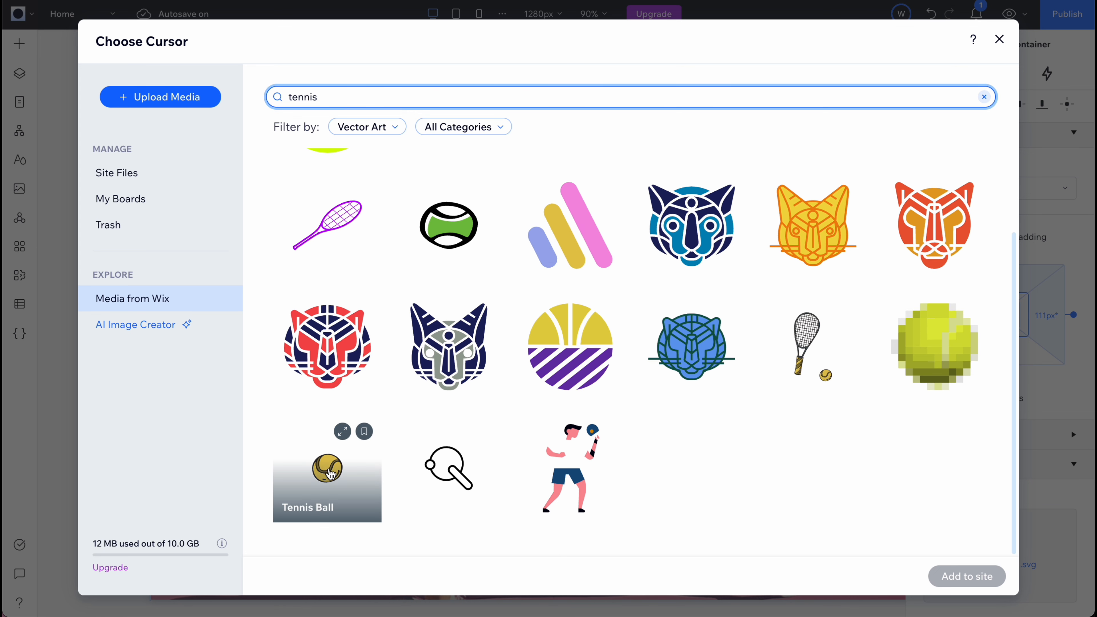
click(331, 476)
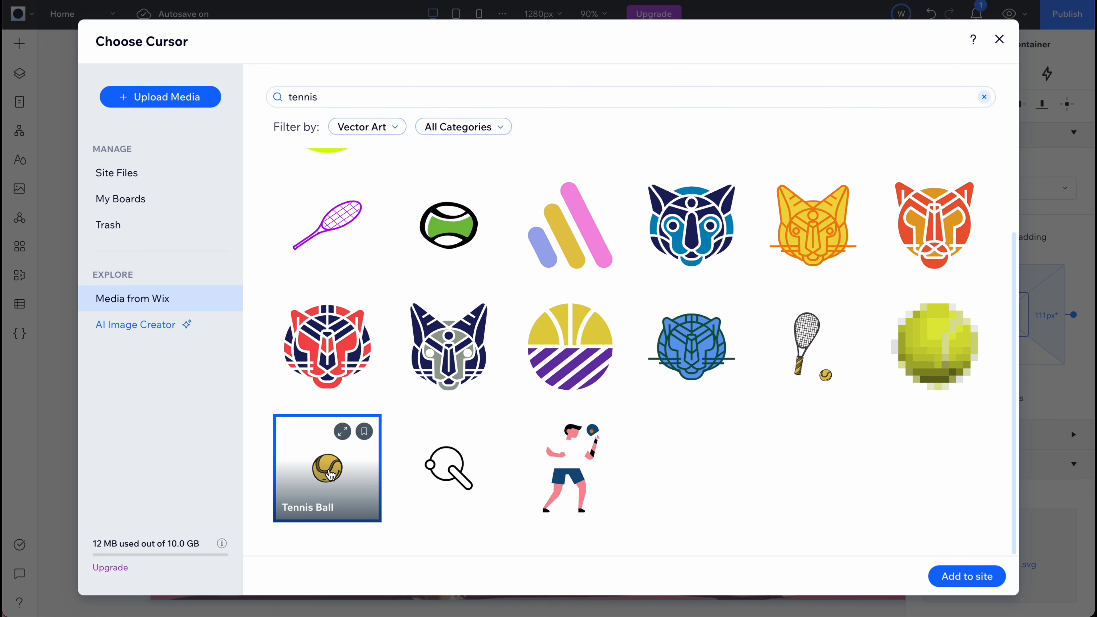
click(960, 582)
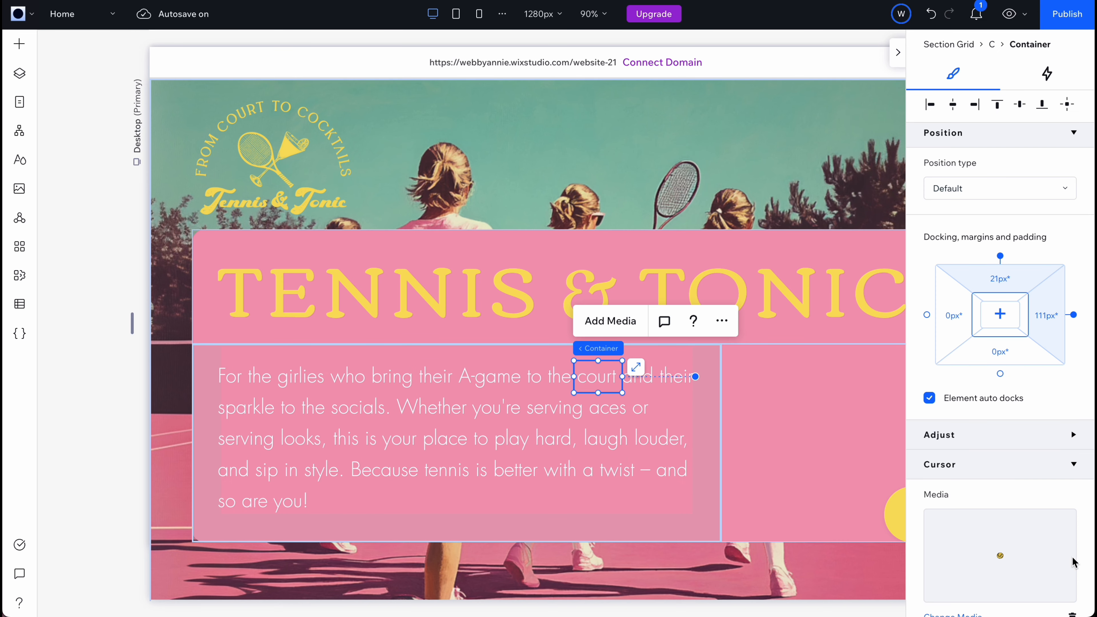
scroll(1019, 507, down, 3)
drag(946, 564, 1060, 567)
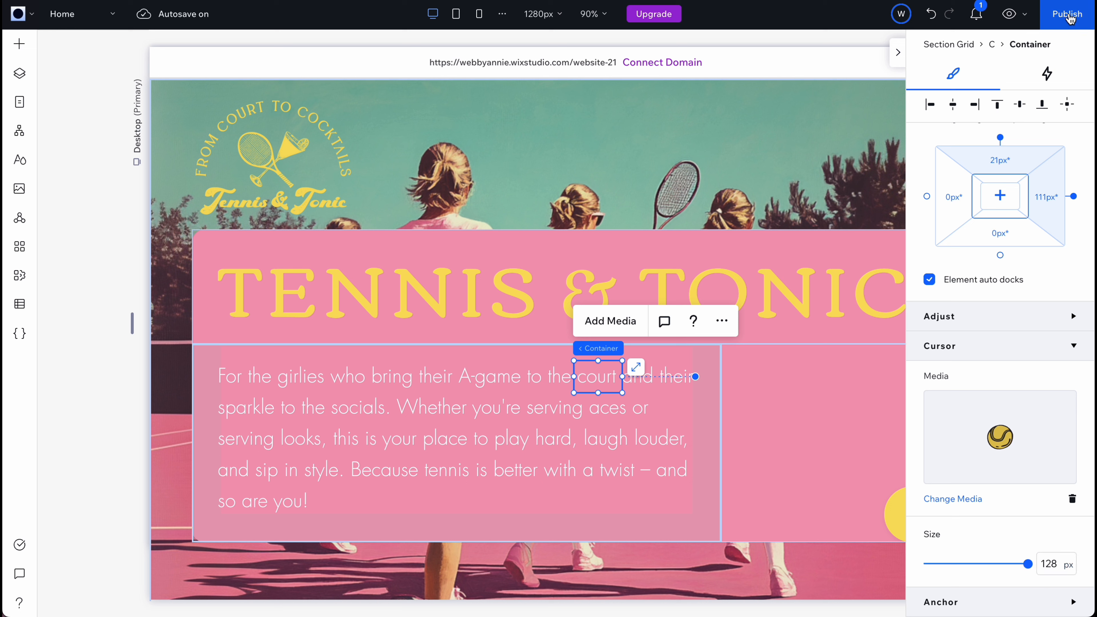
Step: Publish the Tennis & Tonic website and open the live page
click(1070, 16)
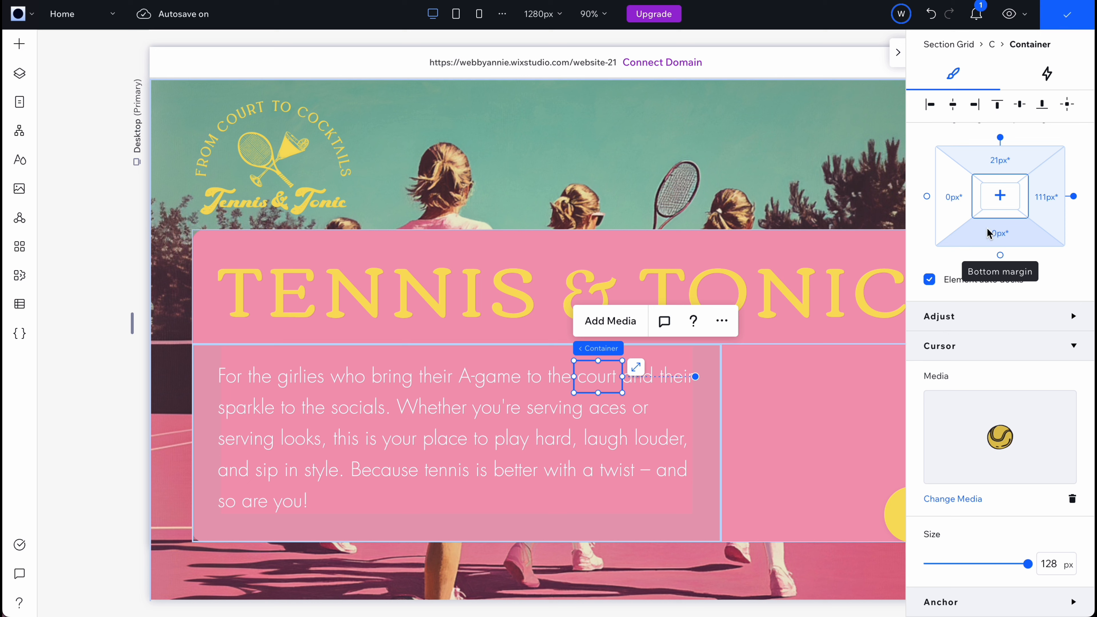
click(708, 280)
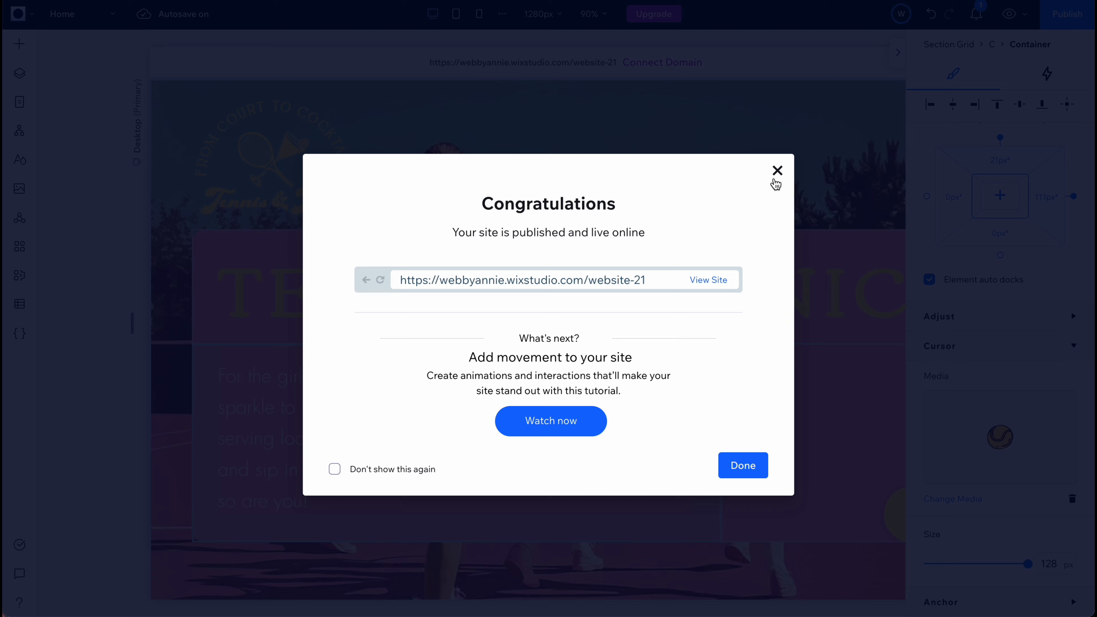
Step: Enlarge the cursor container slightly around the word "court" and publish the website again
click(777, 172)
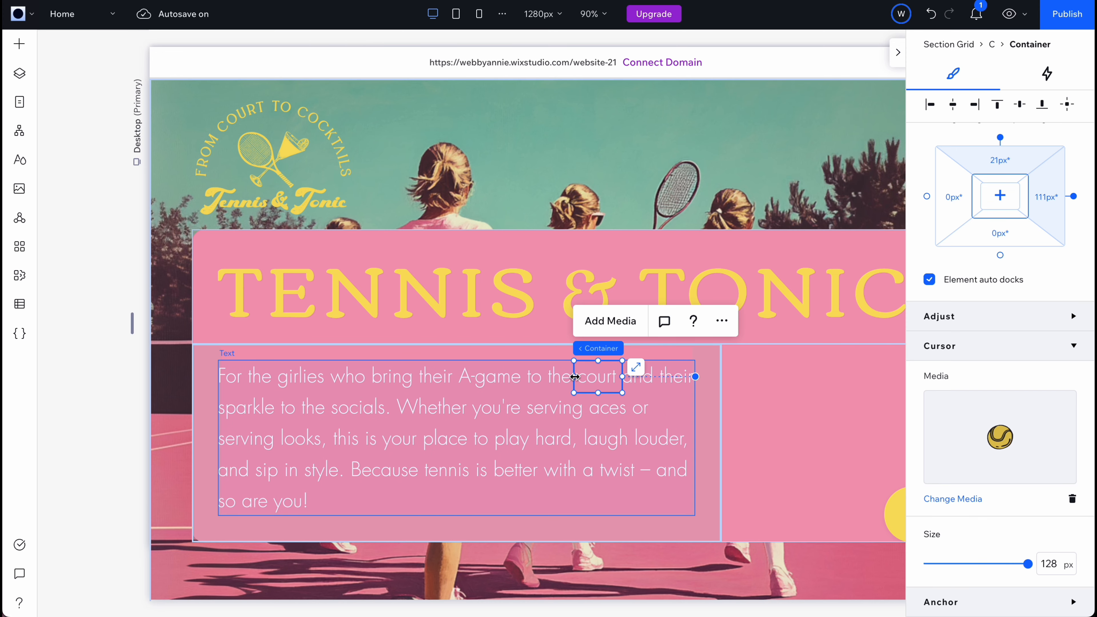
drag(575, 377, 597, 397)
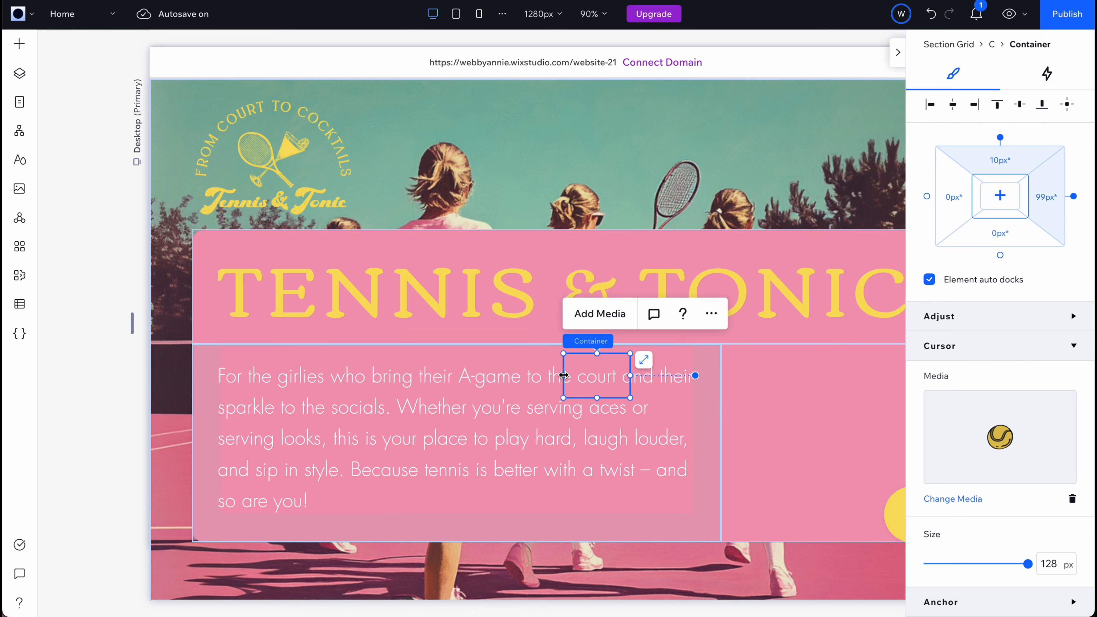
click(1058, 15)
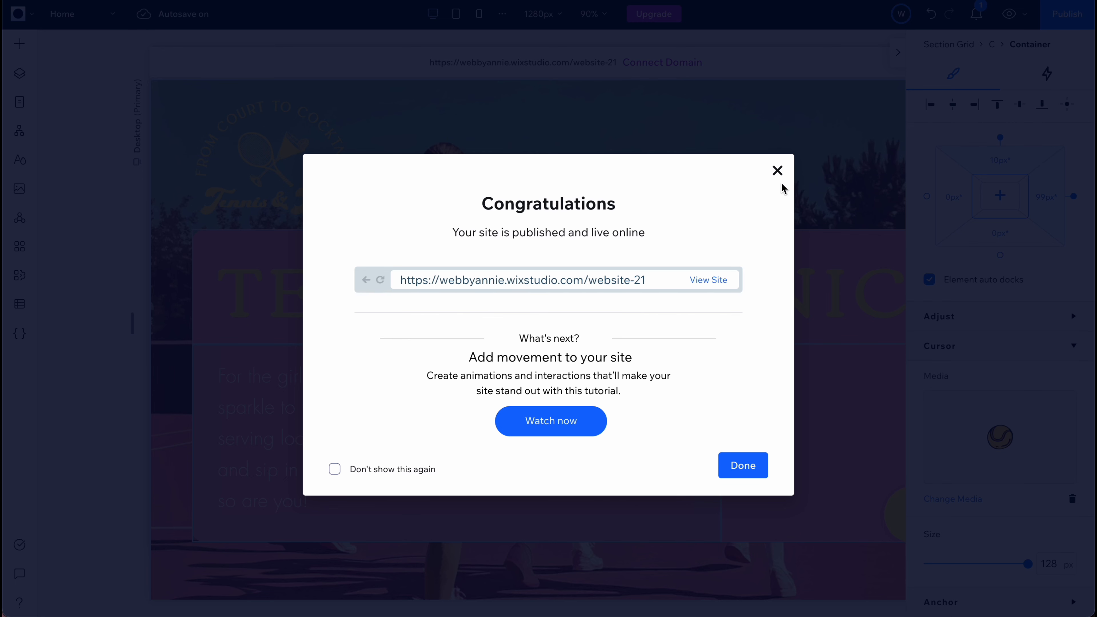
click(777, 171)
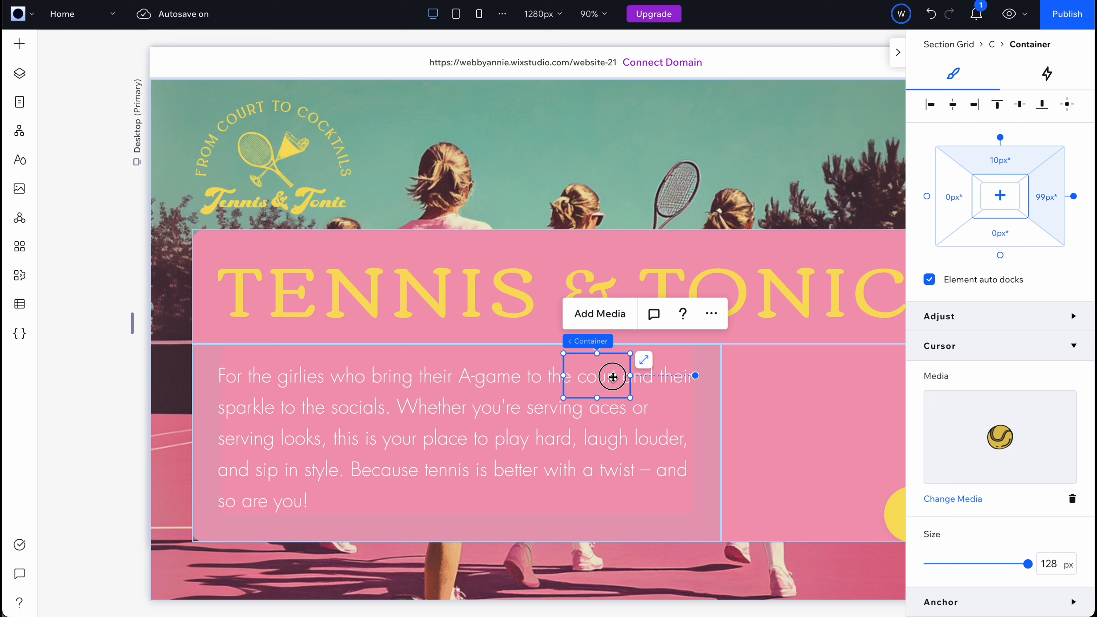
Step: Place a copy of the container over the word "sparkle" and search the Wix media for "sparkle" and "shine" cursor images
drag(612, 377, 285, 408)
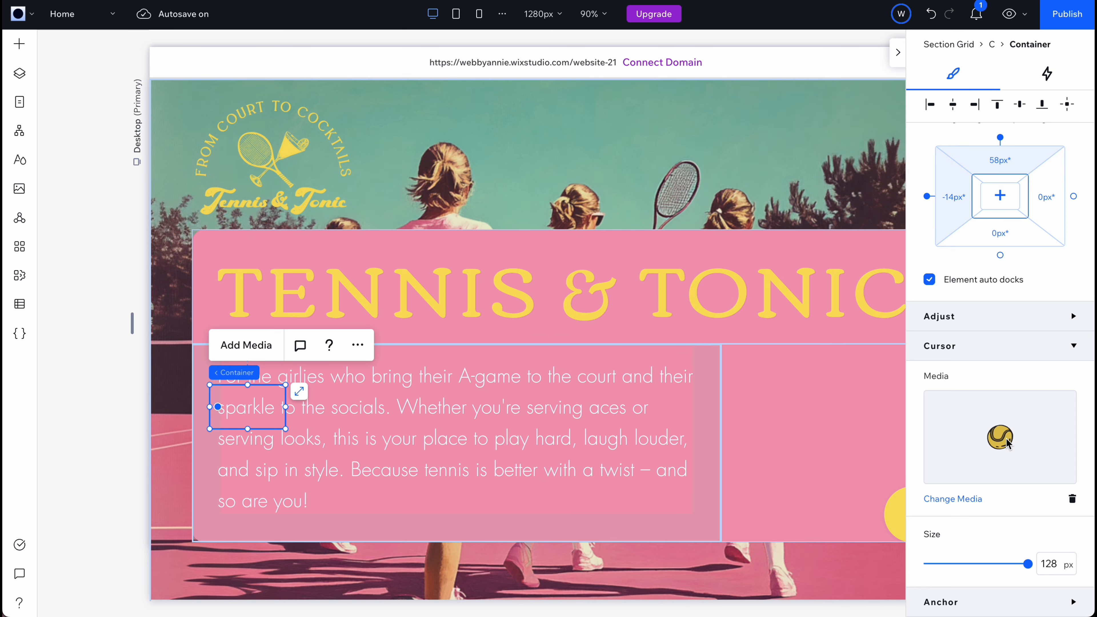
click(957, 502)
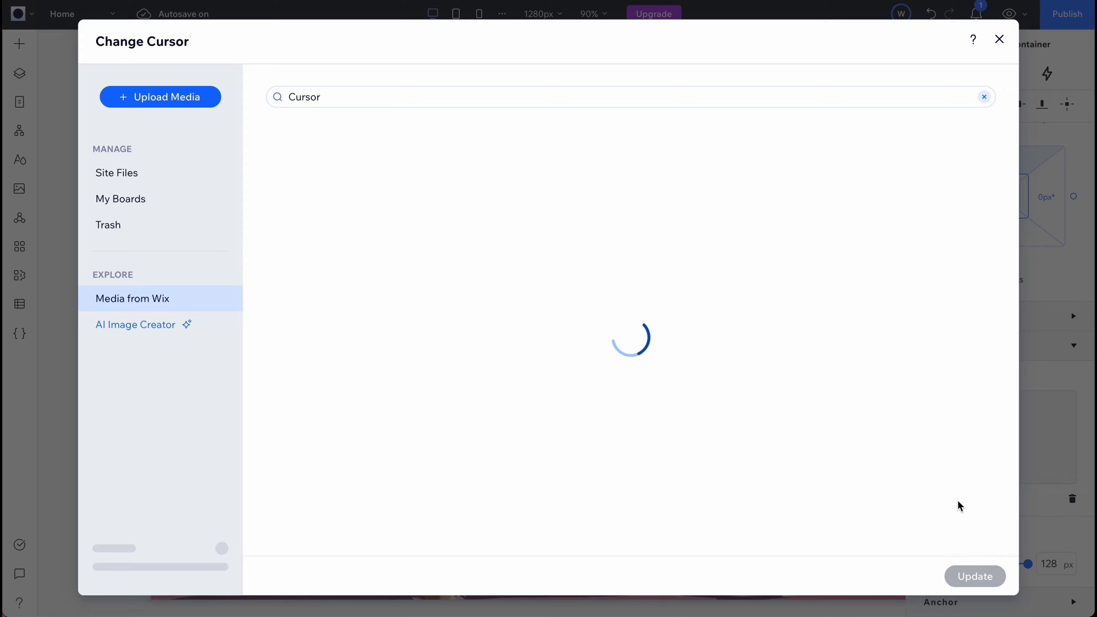
click(468, 98)
text(sparkle)
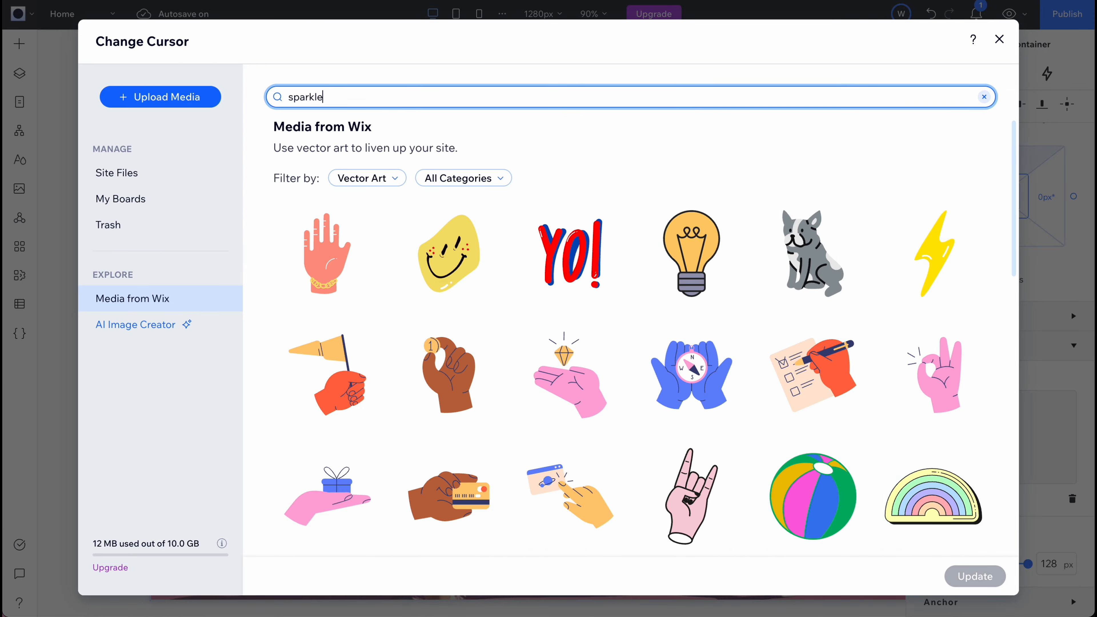
click(519, 97)
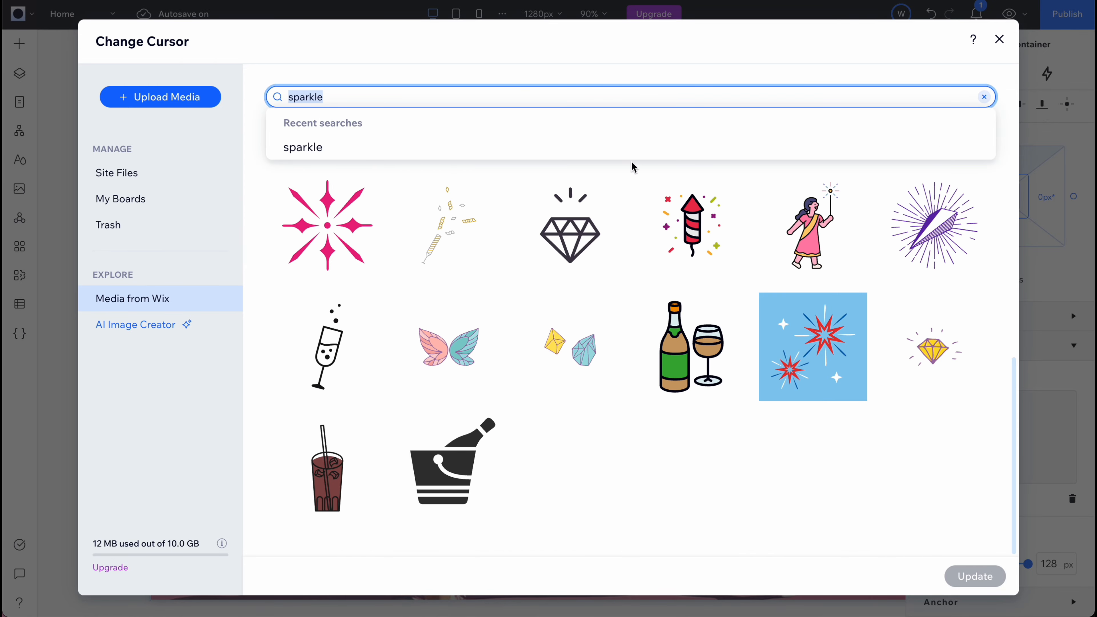
text(shine)
scroll(730, 398, down, 10)
scroll(730, 395, up, 20)
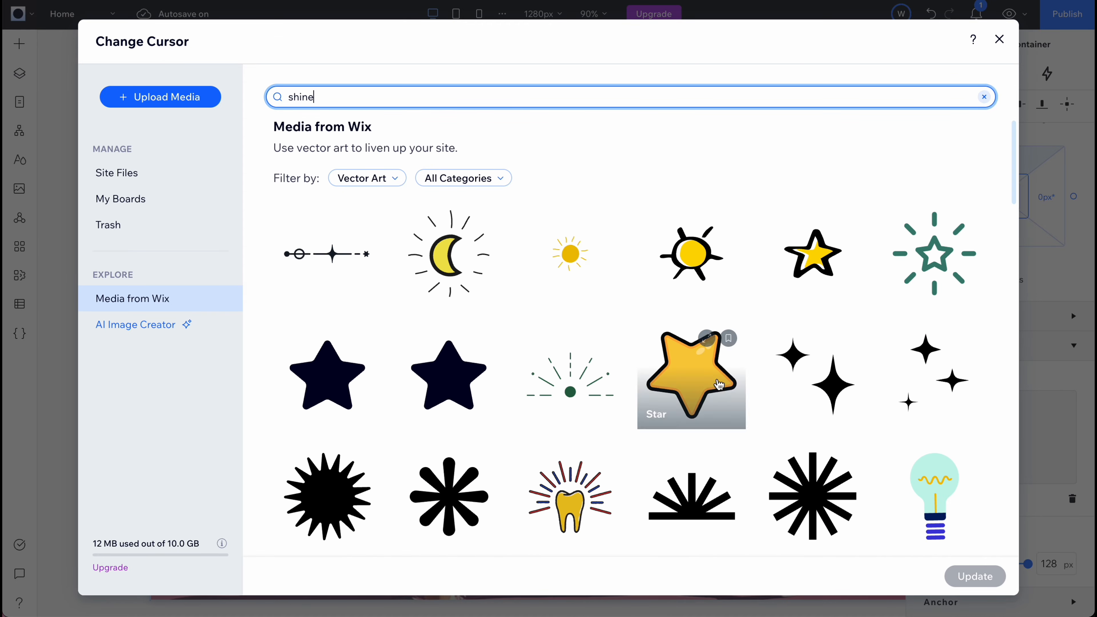
Step: Search the Wix media for "sparkle" again and set the shining yellow diamond vector as the container's cursor
click(540, 97)
text(sparkle)
scroll(730, 303, down, 10)
click(955, 383)
click(990, 581)
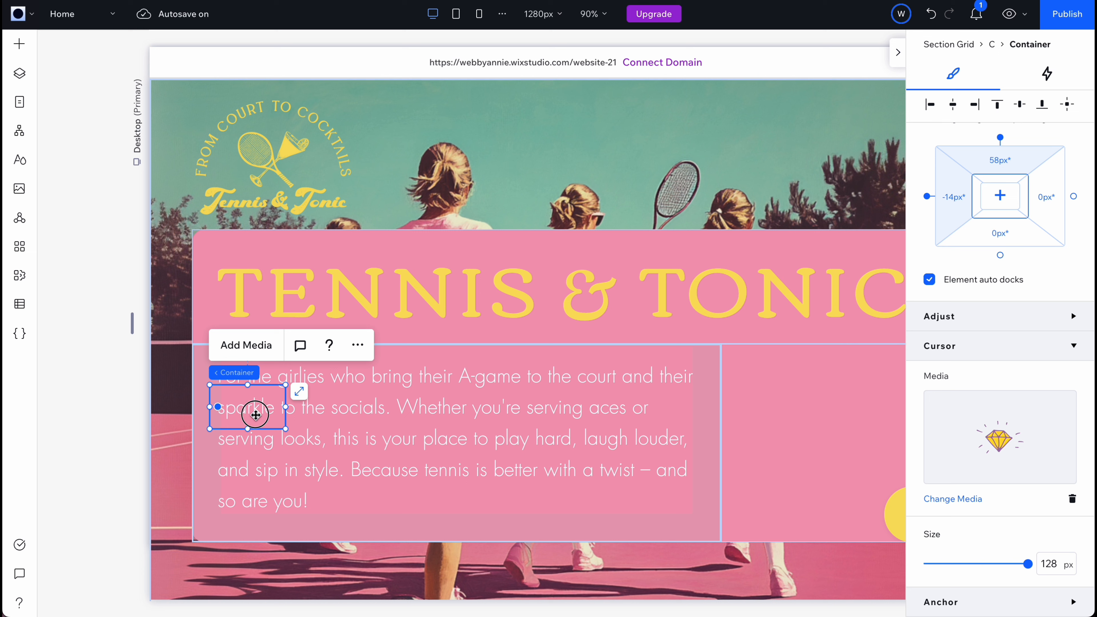
Step: Place a copy of the container over the word "laugh" and search the Wix media for "happy" and "laughing" cursor images
drag(255, 415, 617, 448)
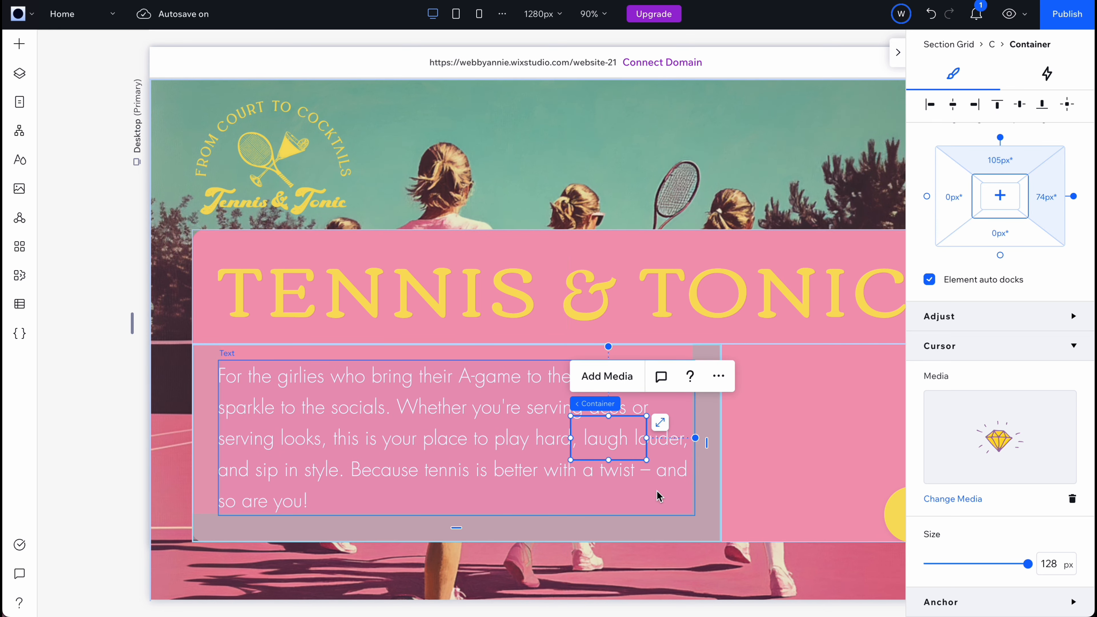
click(954, 499)
text(laugh)
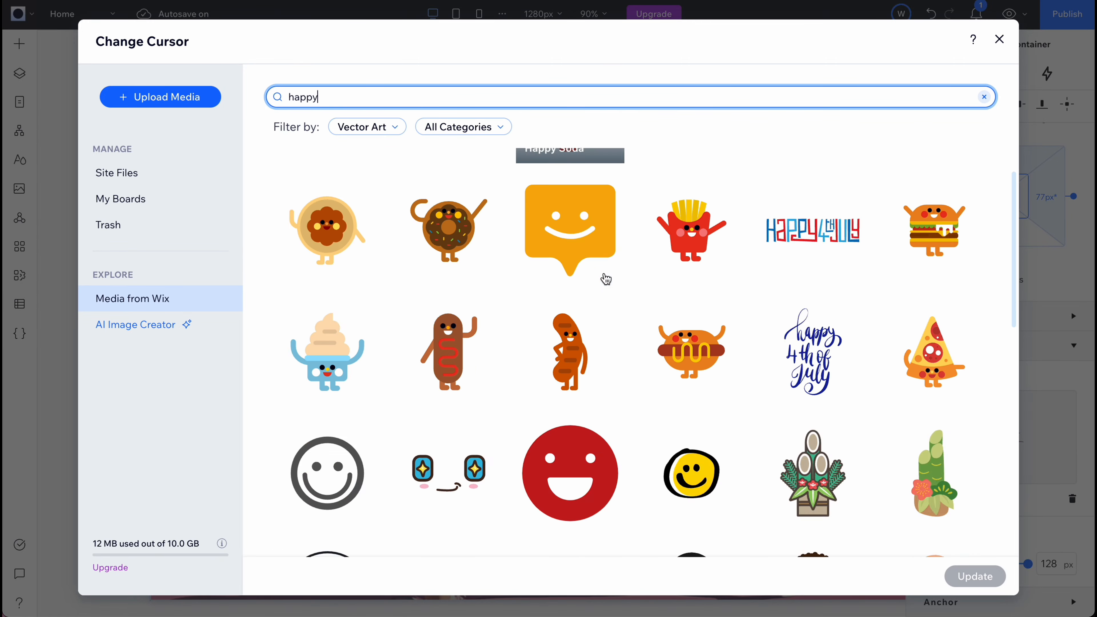
scroll(604, 278, down, 5)
scroll(605, 279, up, 15)
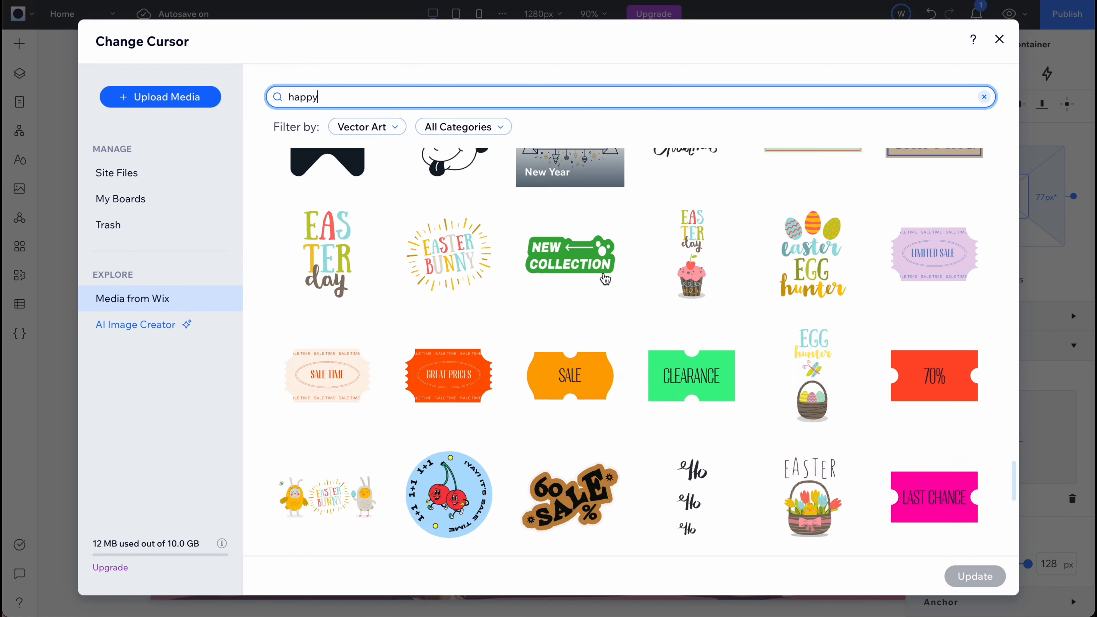
click(384, 95)
text(laughing)
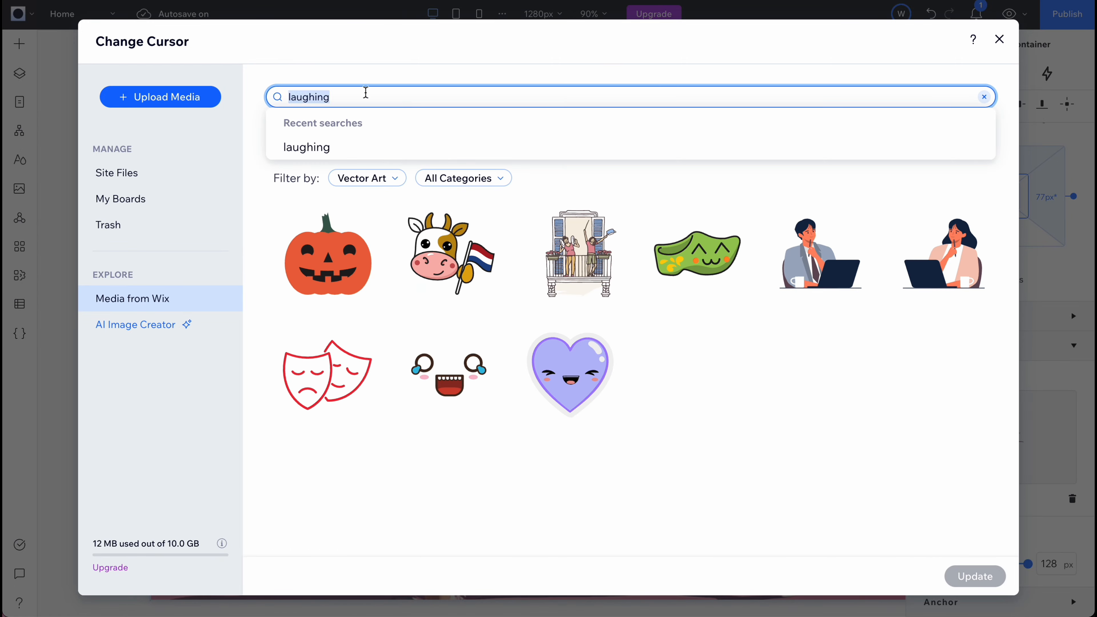
Step: Search the Wix media for "lips" and set the open red mouth with its tongue out as the container's cursor
text(lips)
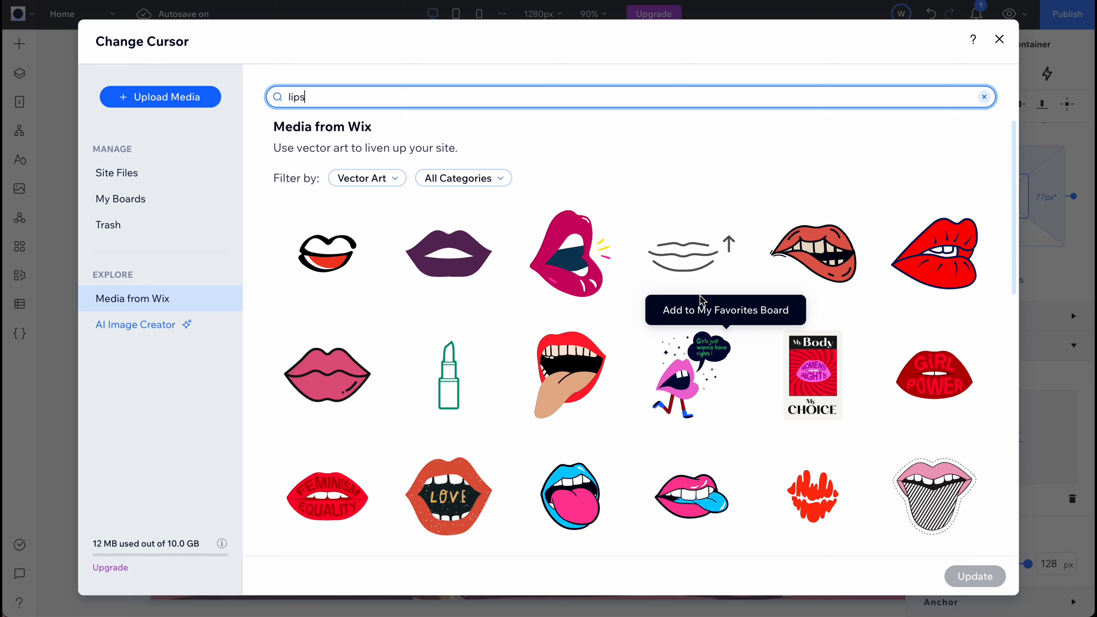
scroll(507, 422, down, 5)
scroll(507, 422, up, 5)
click(570, 375)
click(976, 576)
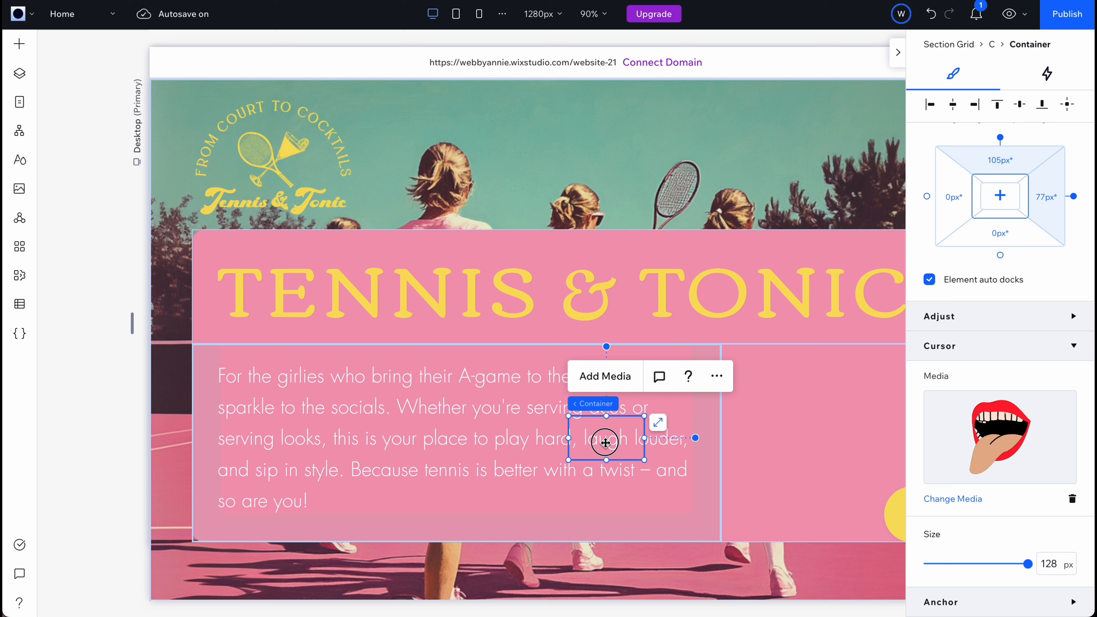
Step: Place a narrower copy of the container over the word "sip" and set the dark blue cocktail glasses vector as its cursor
drag(596, 449, 288, 471)
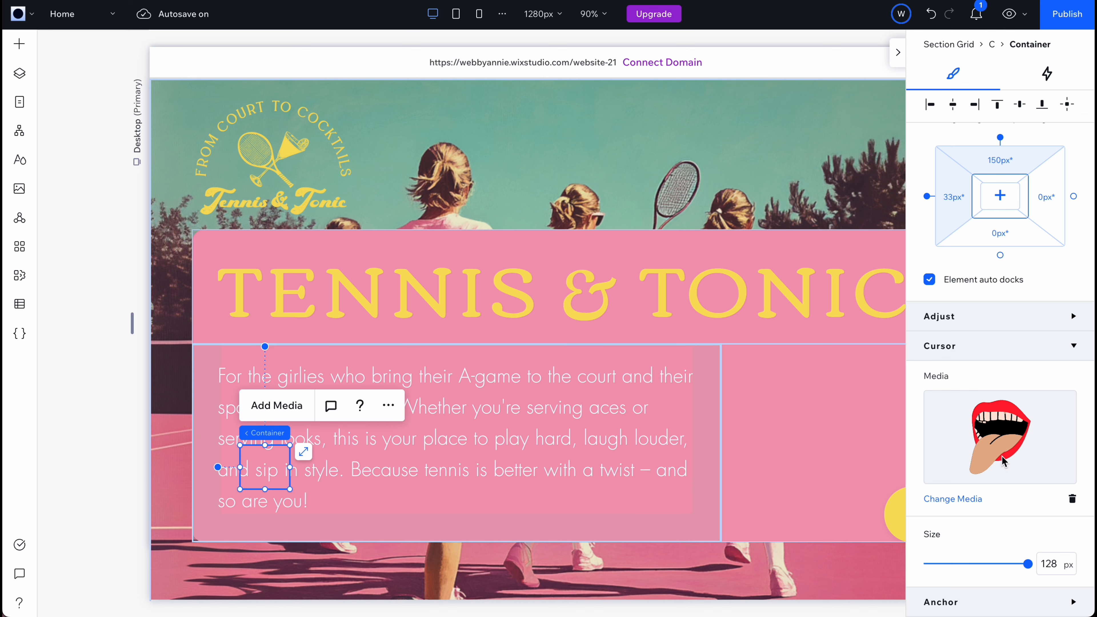
click(969, 503)
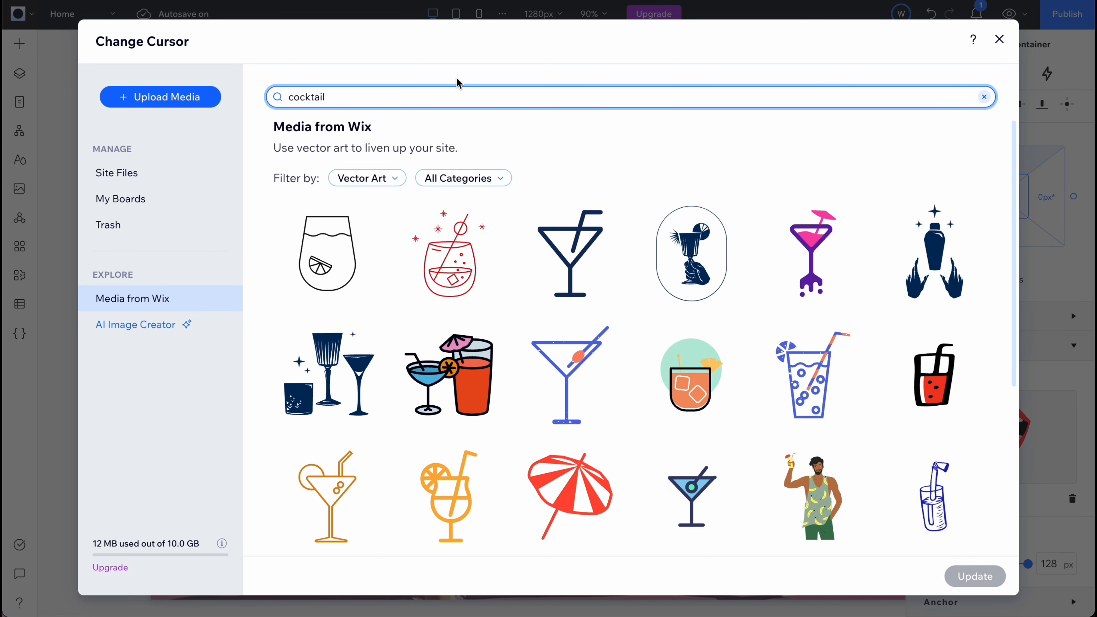
scroll(652, 277, down, 4)
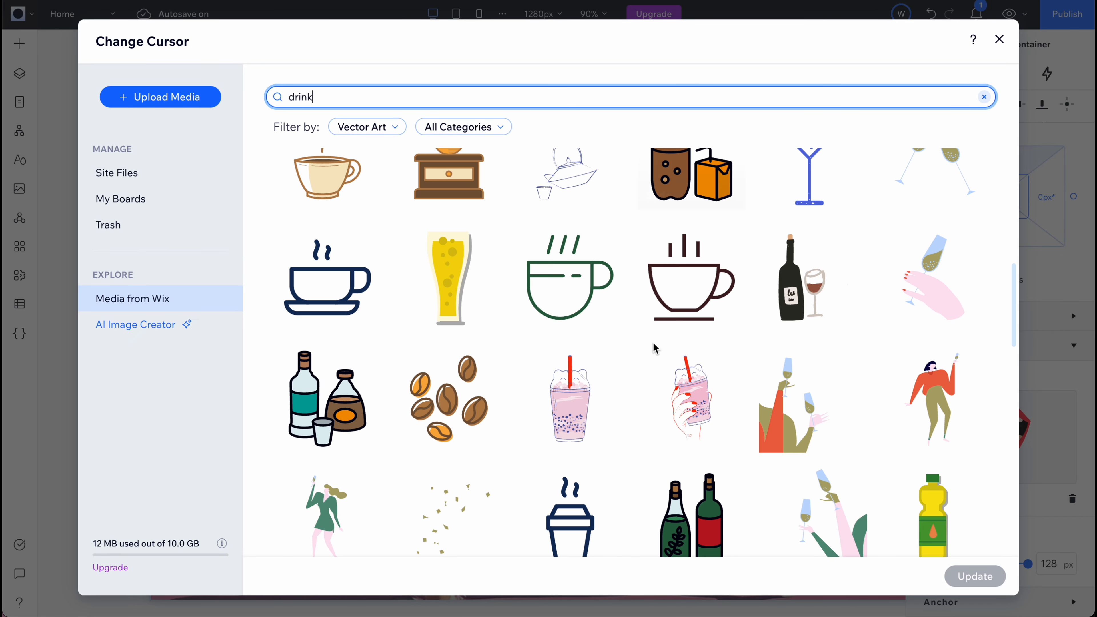
scroll(654, 351, down, 10)
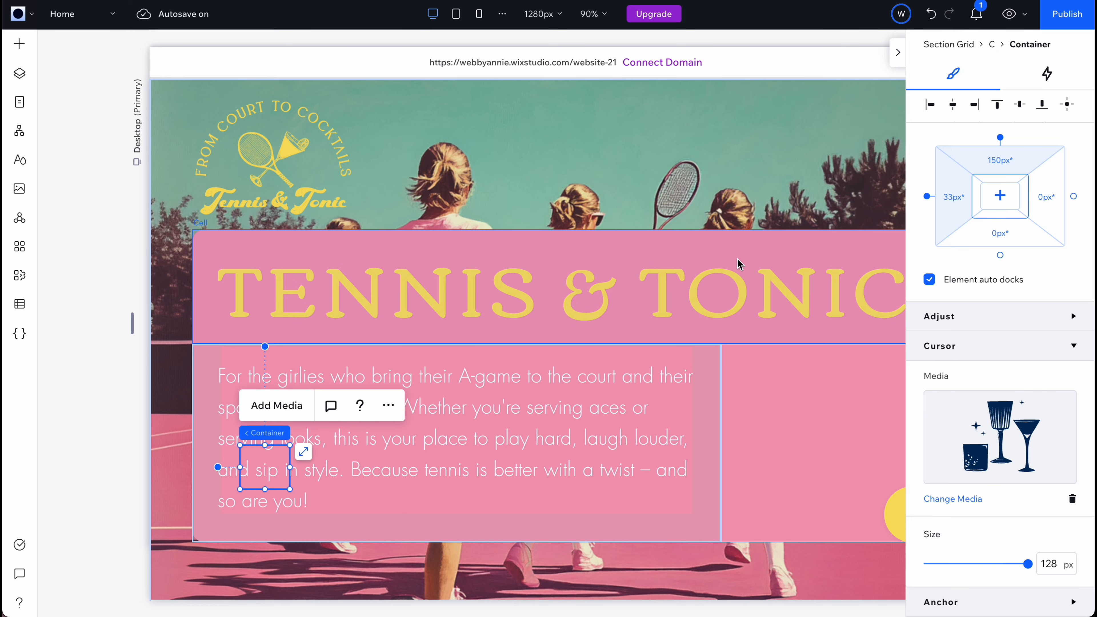
Step: Publish the updated website and open the live page
click(1067, 15)
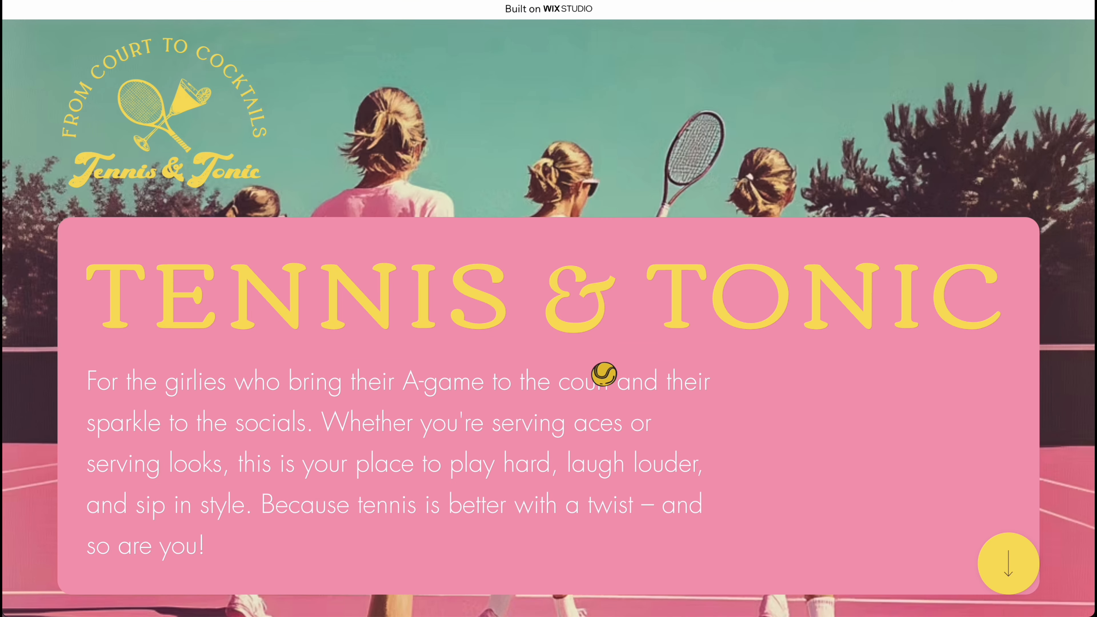